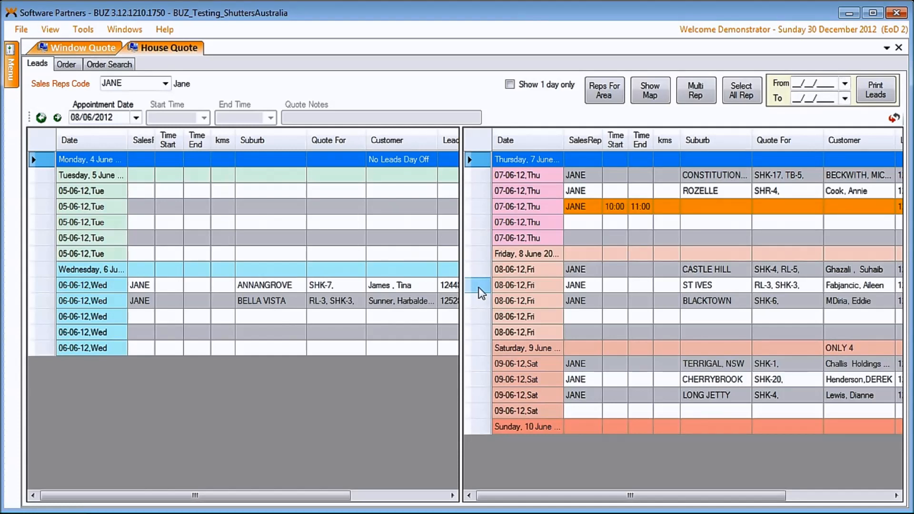
# - Open the ST IVES lead scheduled for Friday 08-06-12 as an order in the house quote
pyautogui.click(478, 287)
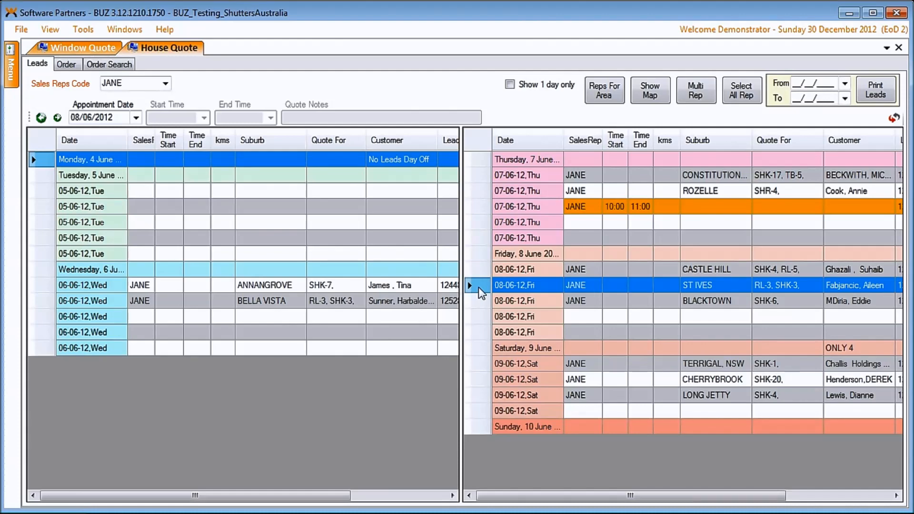
pyautogui.doubleClick(479, 287)
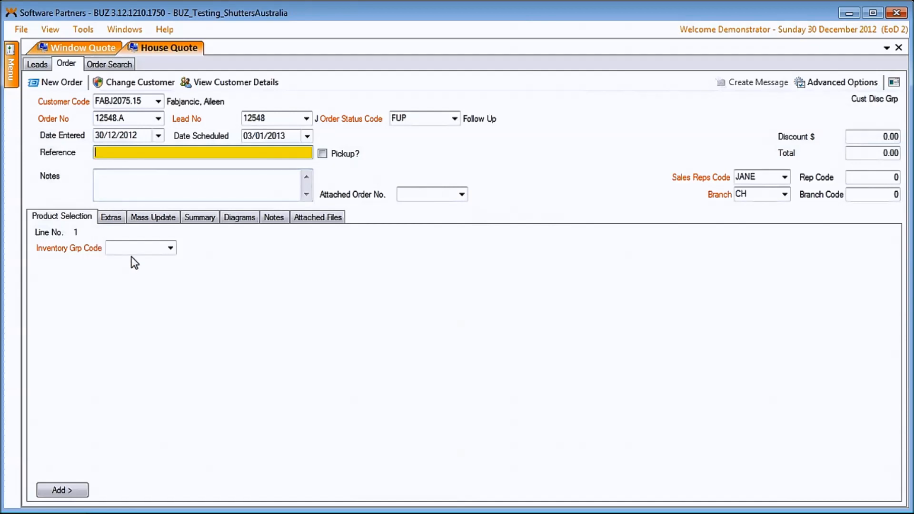
# - Set the order line's inventory group to TB (Timber Blinds) and its location to Bed 3
pyautogui.click(170, 248)
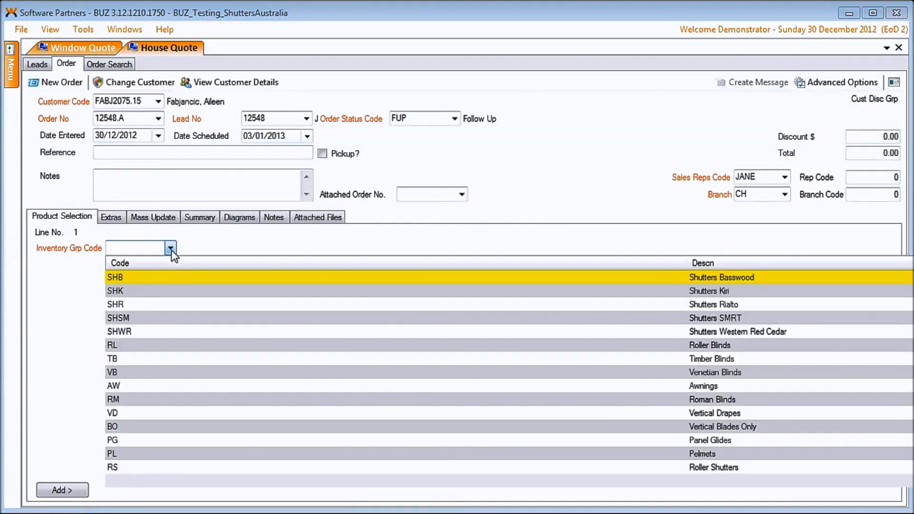
pyautogui.click(119, 361)
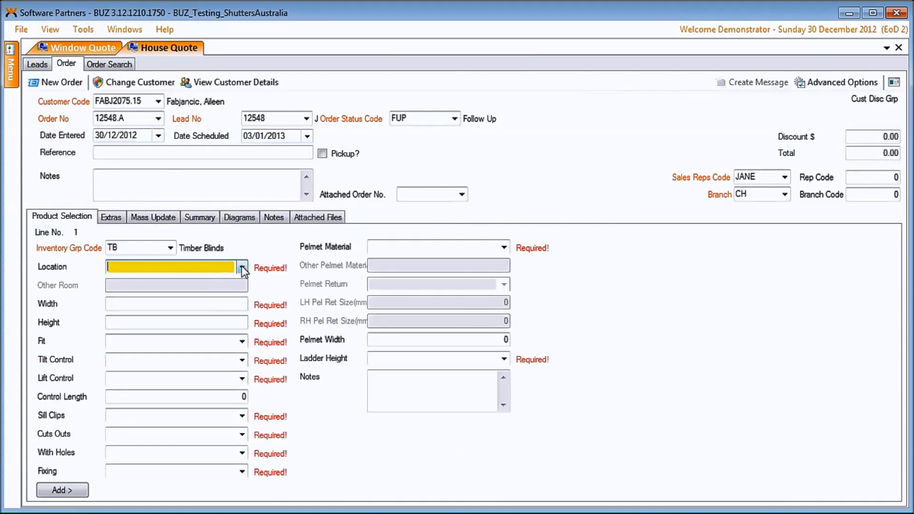
pyautogui.click(241, 265)
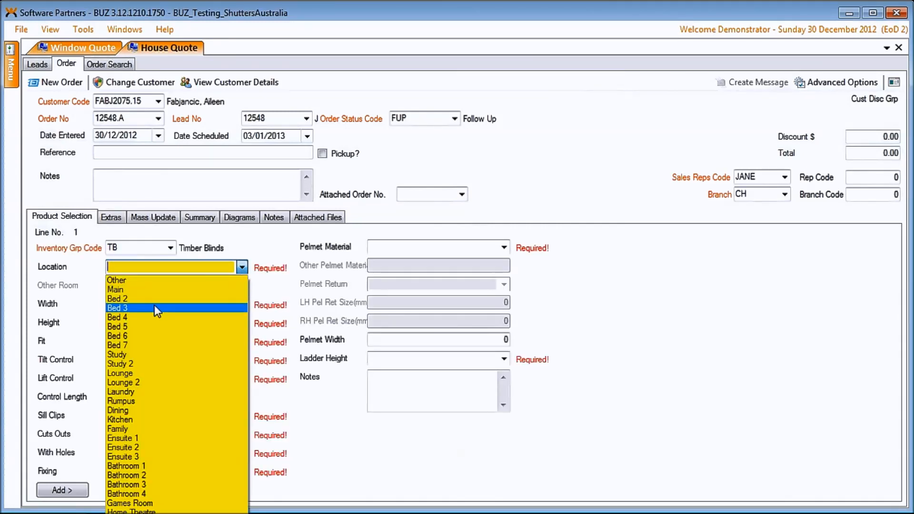
pyautogui.click(154, 307)
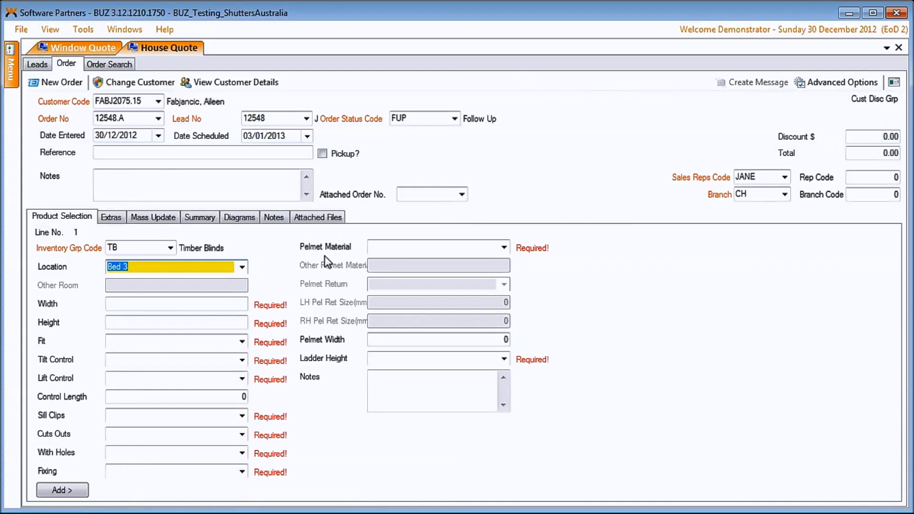
# - Switch to the window quote and choose Western Red Cedar 4.0mm as the material with the colour Lacquered Light
pyautogui.click(70, 50)
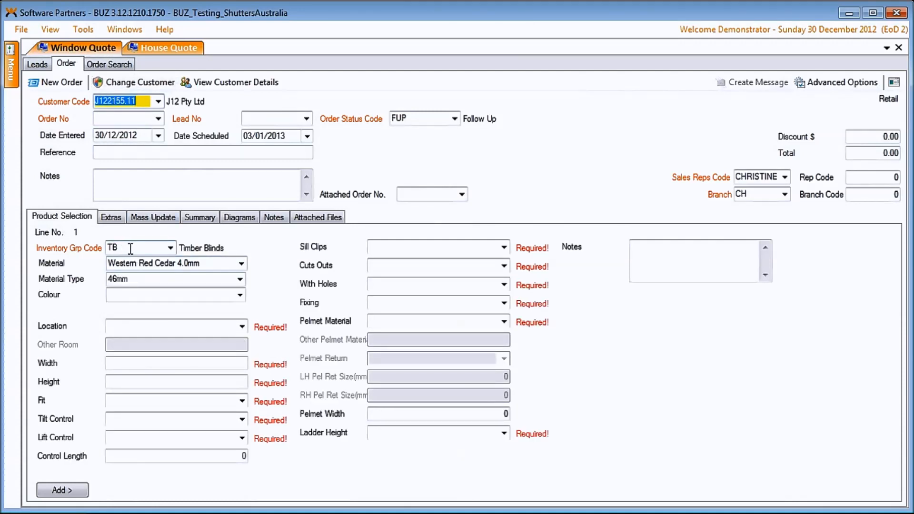
pyautogui.click(242, 263)
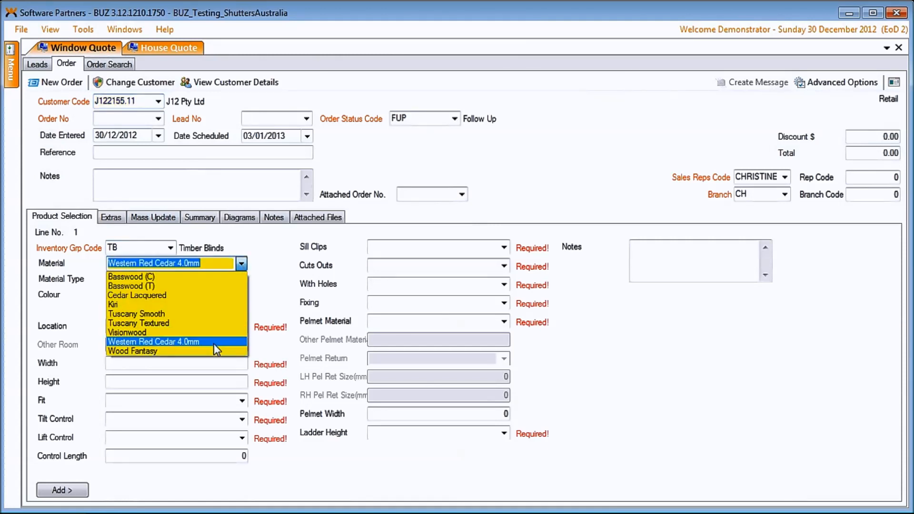
pyautogui.click(232, 278)
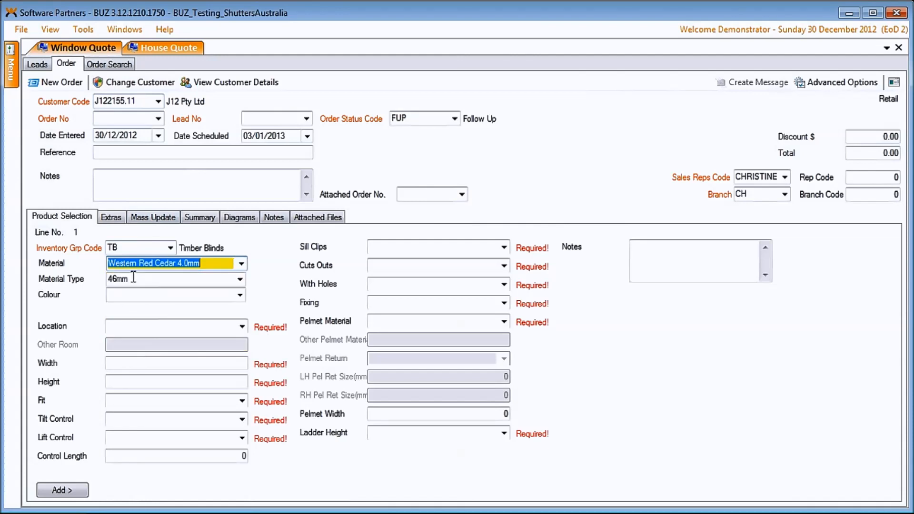
pyautogui.click(240, 293)
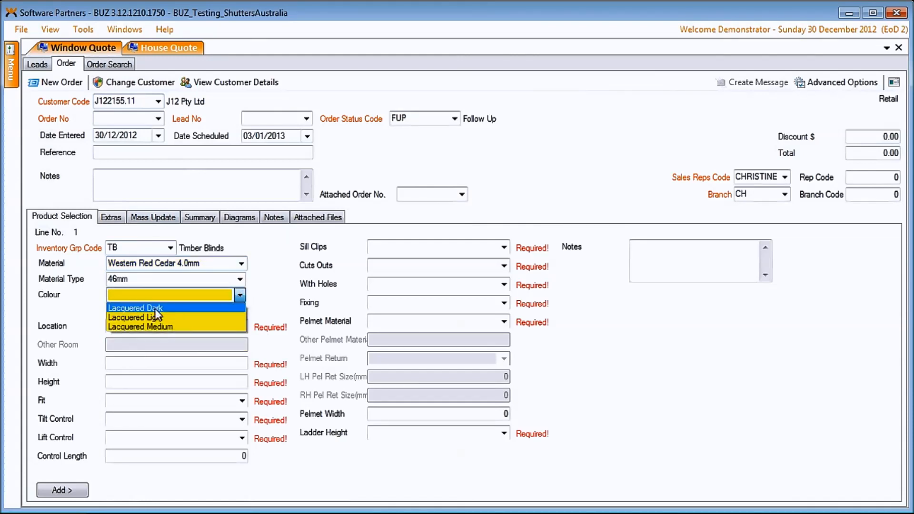
pyautogui.click(153, 316)
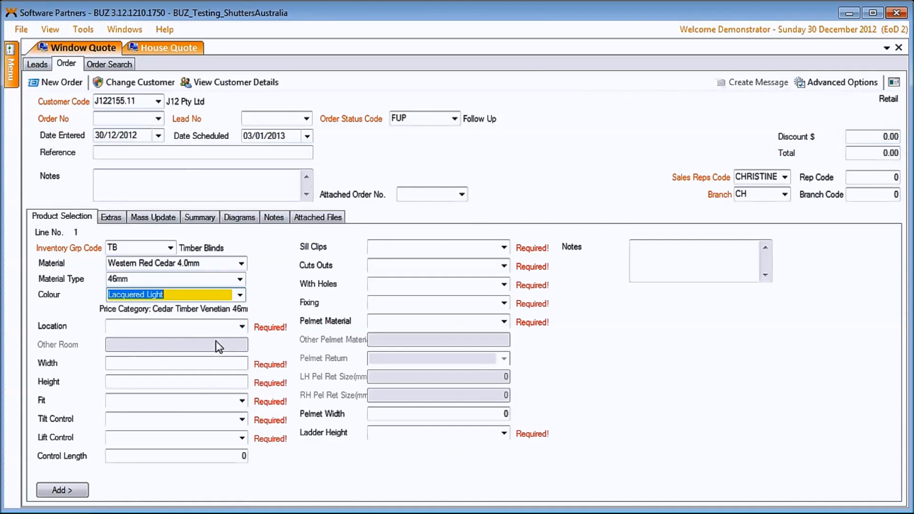
# - Set the timber blind's location to Bed 4 and its width to 1200
pyautogui.click(242, 327)
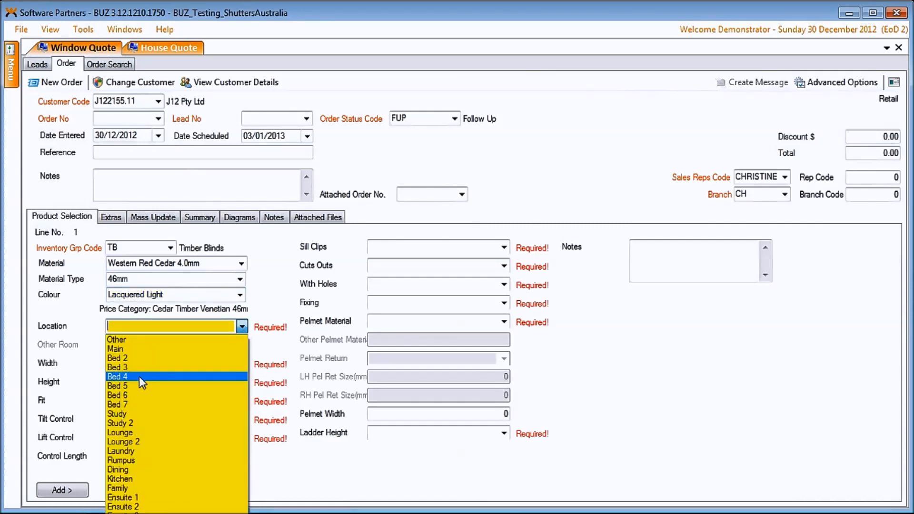
pyautogui.click(139, 376)
pyautogui.click(235, 361)
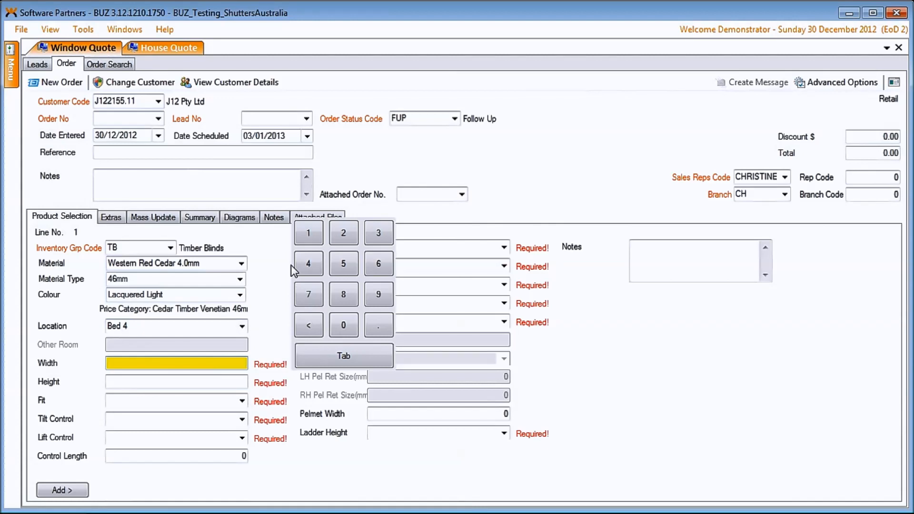
pyautogui.click(308, 234)
pyautogui.click(342, 233)
pyautogui.click(343, 325)
pyautogui.click(343, 325)
pyautogui.click(344, 352)
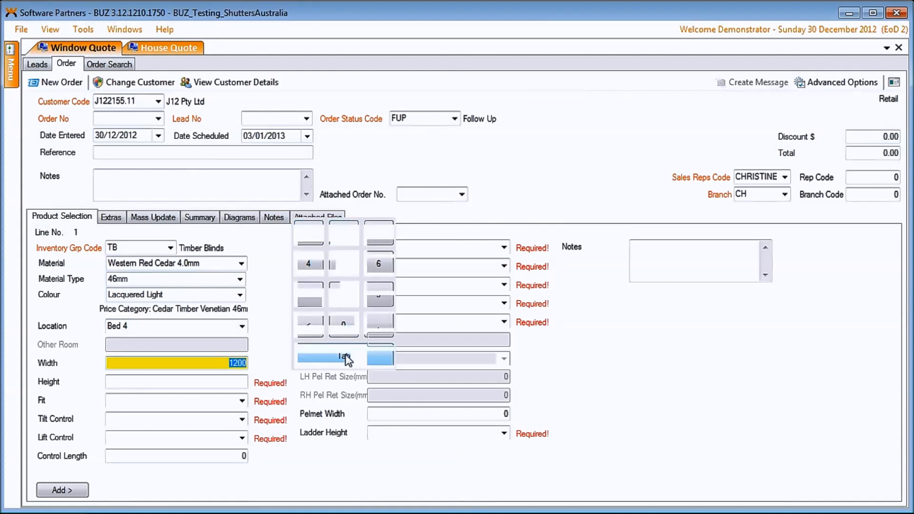
# - Set the timber blind's height to 1300
pyautogui.click(311, 259)
pyautogui.click(378, 251)
pyautogui.click(348, 346)
pyautogui.click(347, 345)
pyautogui.click(345, 376)
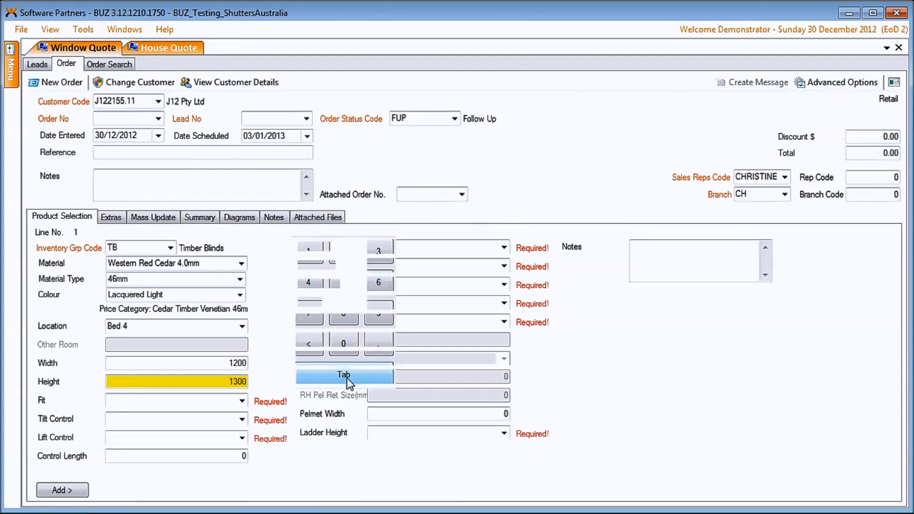
# - Set the blind's fit to Reveal, with the tilt control on Left and the lift control on Right
pyautogui.click(242, 400)
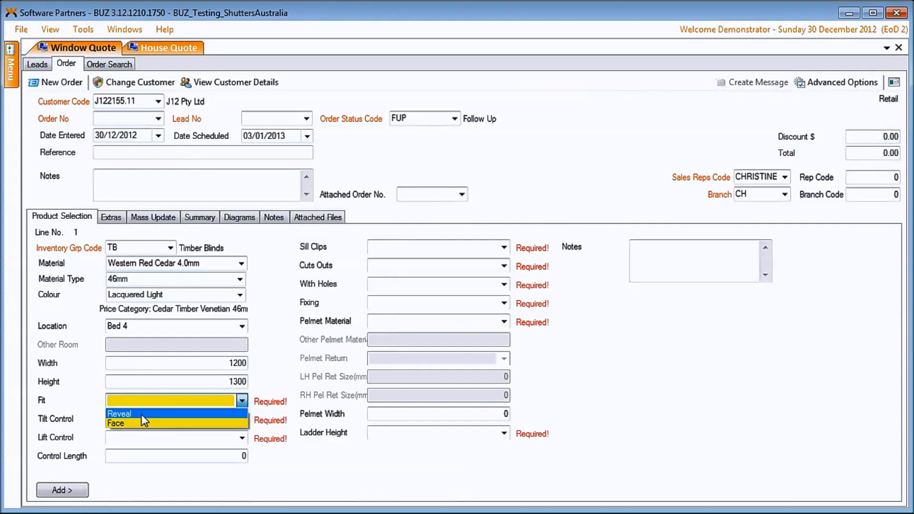
pyautogui.click(113, 414)
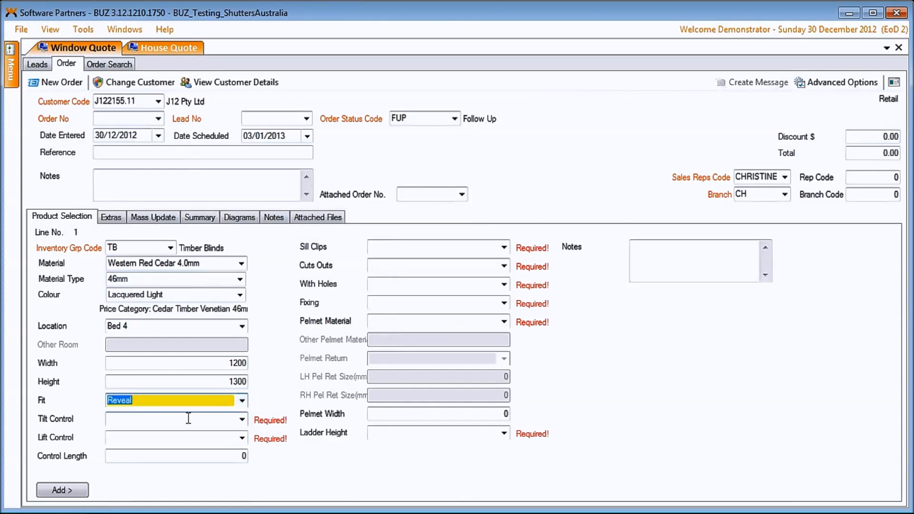
pyautogui.click(244, 421)
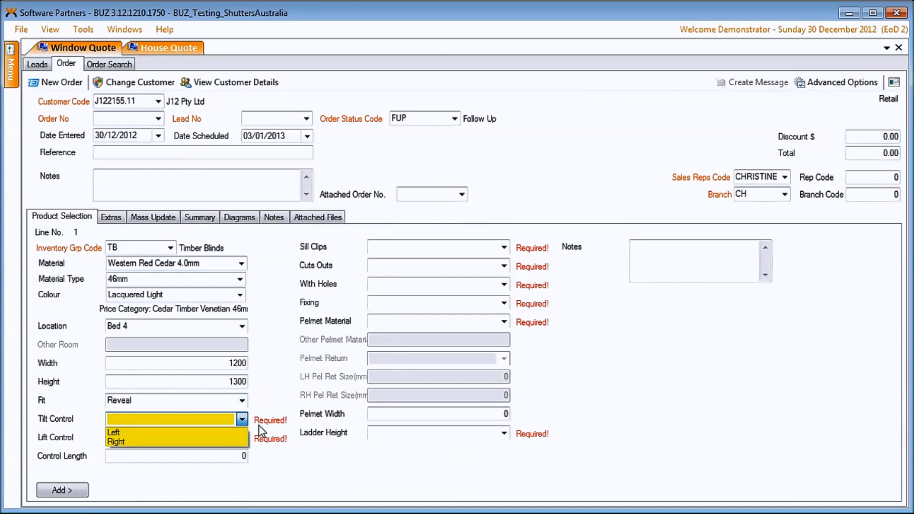
pyautogui.click(163, 435)
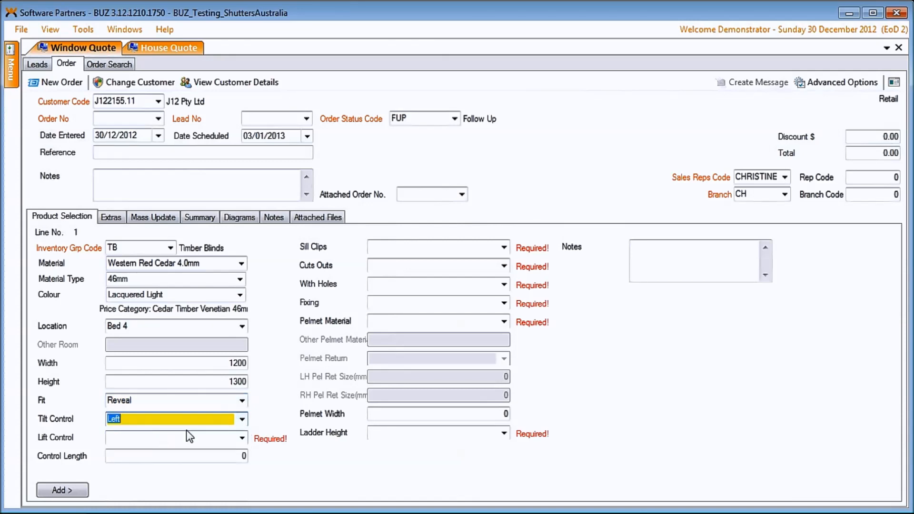
pyautogui.click(242, 439)
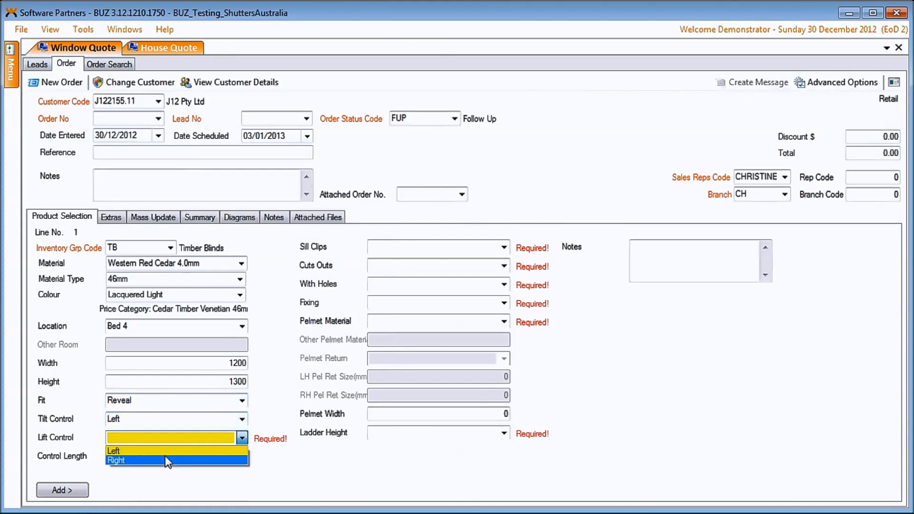
pyautogui.click(195, 456)
# - Set the blind's control length to 600
pyautogui.click(229, 458)
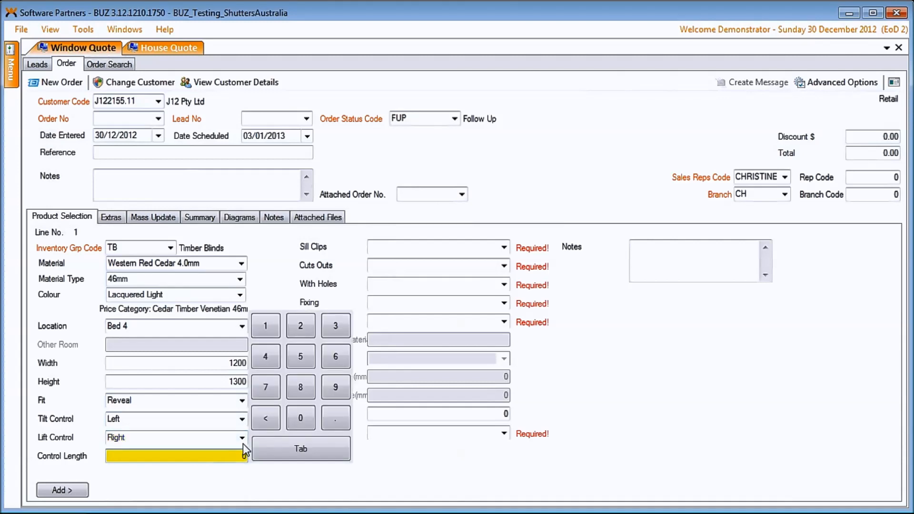
pyautogui.click(329, 366)
pyautogui.click(300, 417)
pyautogui.click(301, 417)
pyautogui.click(296, 450)
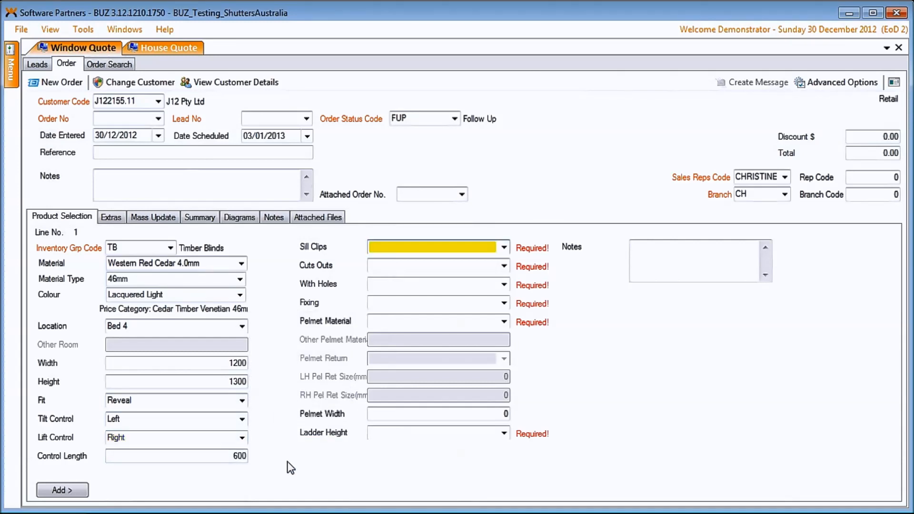
# - Set sill clips, cut-outs and holes all to Yes for the blind
pyautogui.click(504, 248)
pyautogui.click(422, 270)
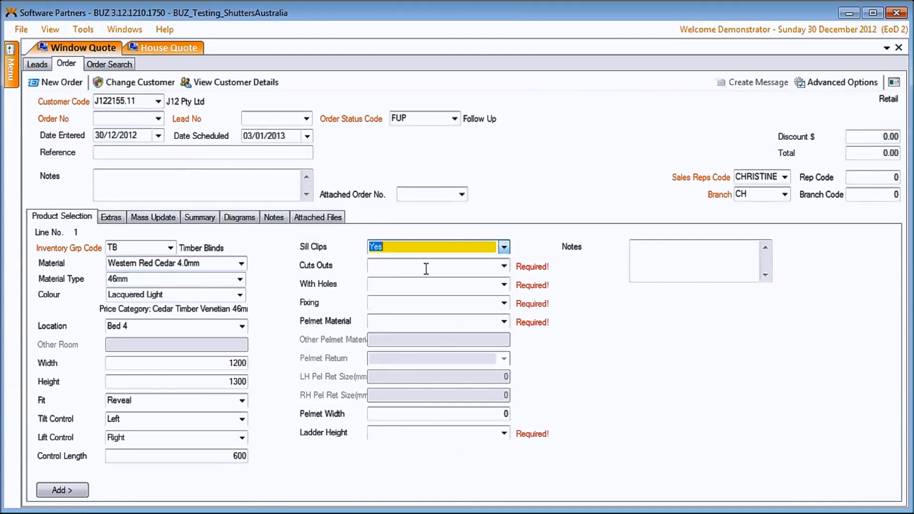
pyautogui.click(503, 266)
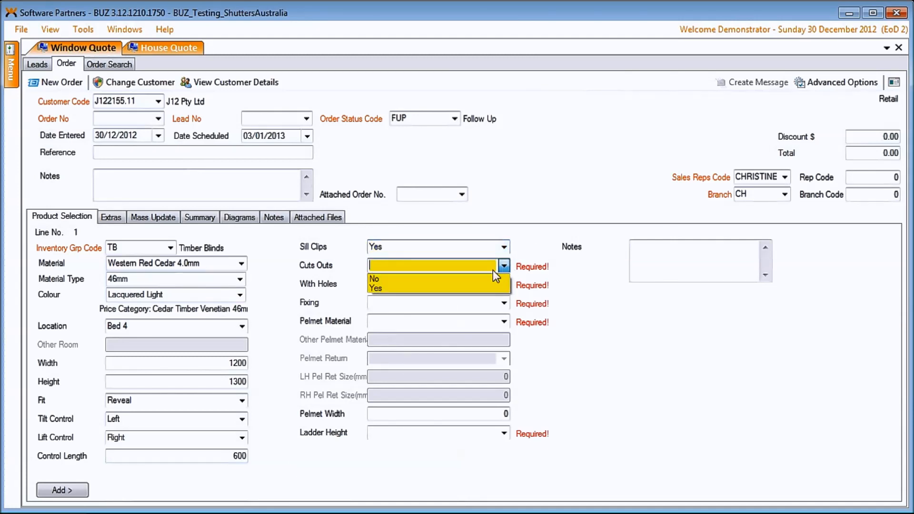
pyautogui.click(410, 284)
pyautogui.click(412, 284)
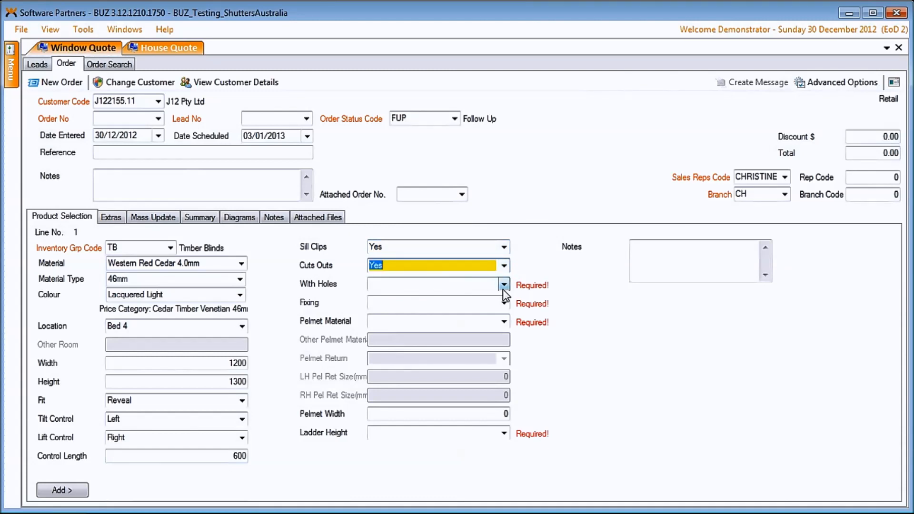
pyautogui.click(503, 285)
pyautogui.click(448, 297)
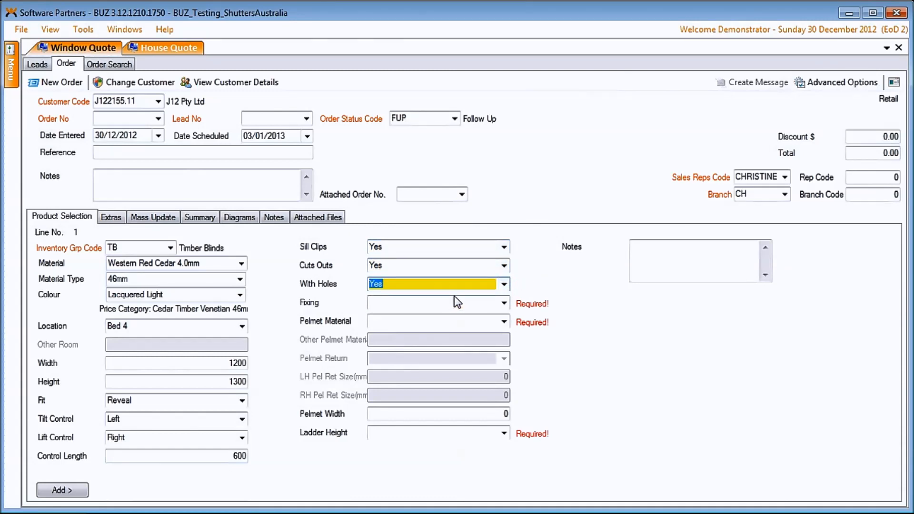
# - Set the fixing to Wood and specify a pelmet in the same material as the blind with returns on both sides
pyautogui.click(504, 302)
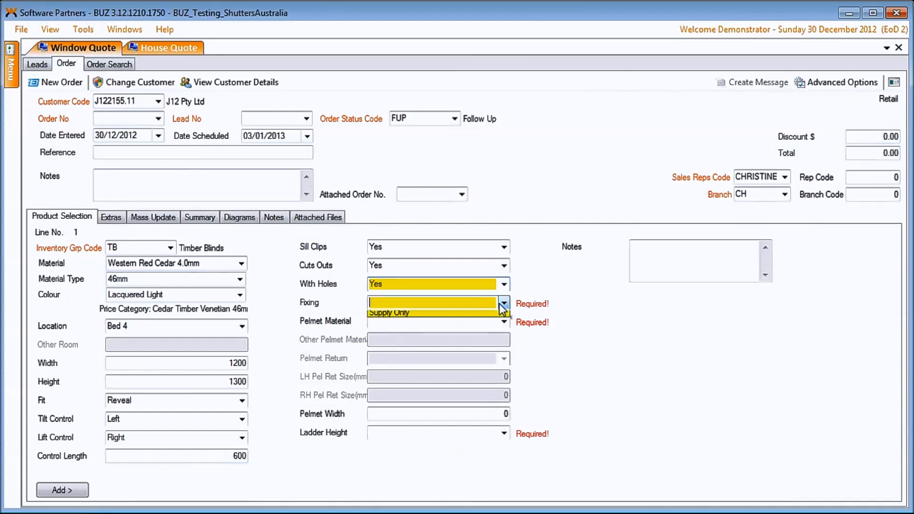
pyautogui.click(418, 316)
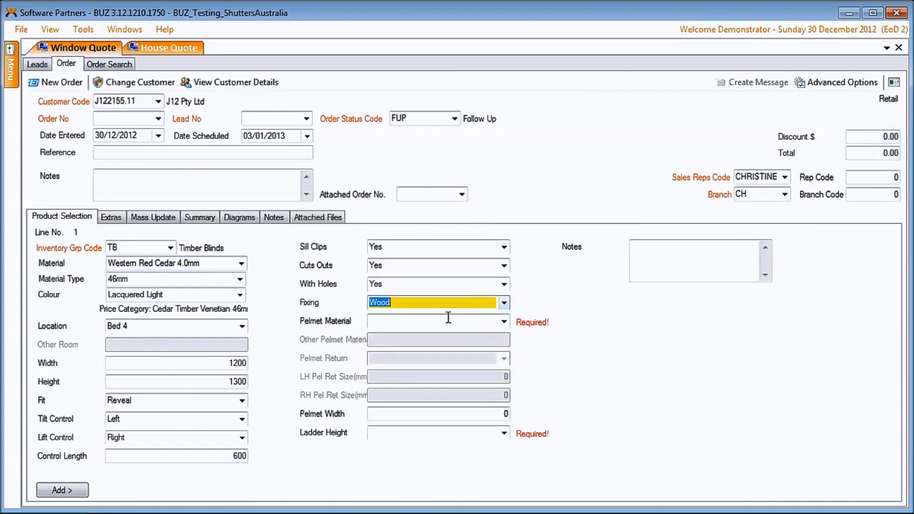
pyautogui.click(503, 322)
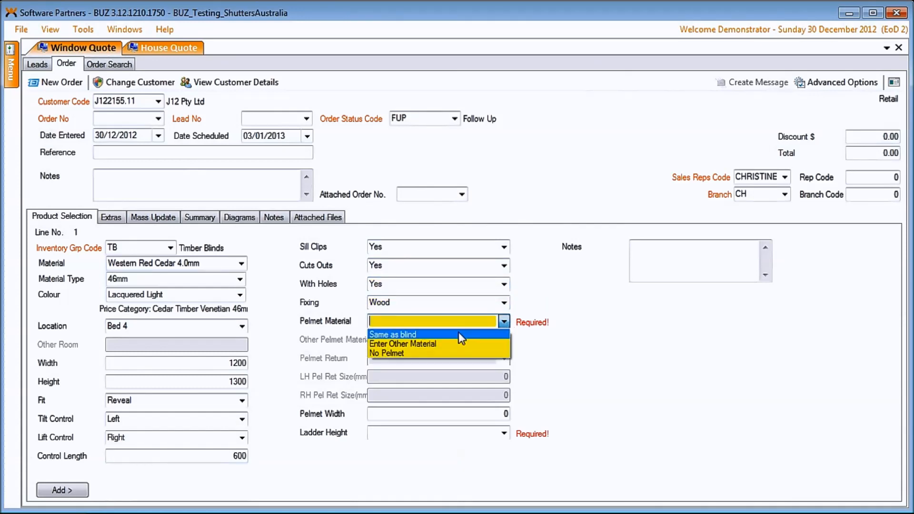
pyautogui.click(406, 332)
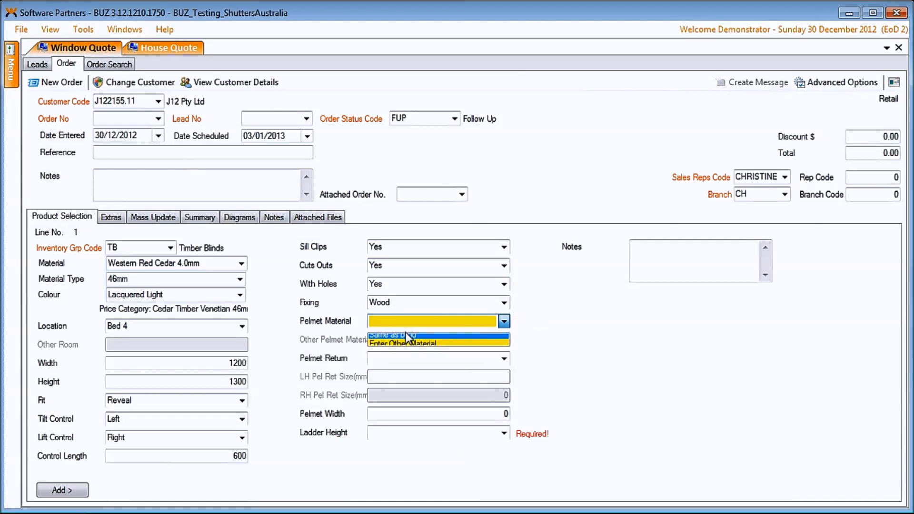
pyautogui.click(504, 358)
pyautogui.click(400, 372)
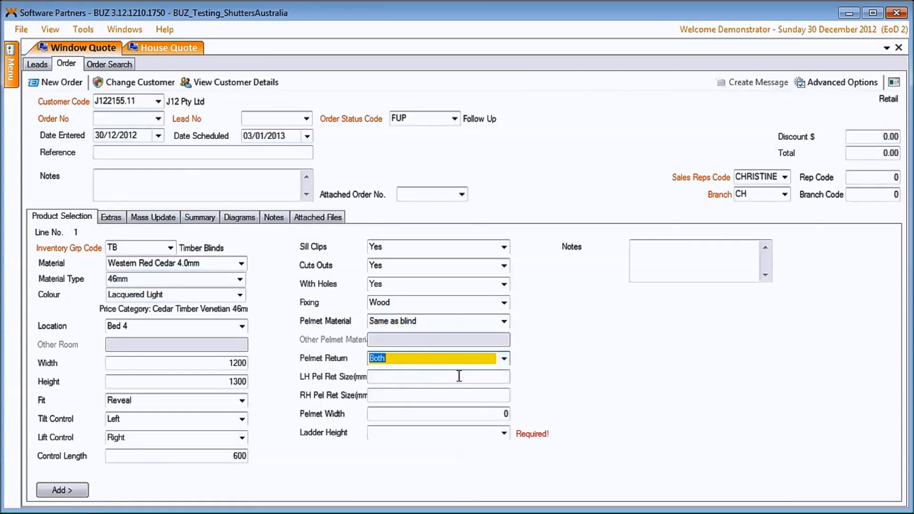
# - Set both the left-hand and right-hand pelmet return sizes to 150 mm
pyautogui.click(502, 376)
pyautogui.click(574, 246)
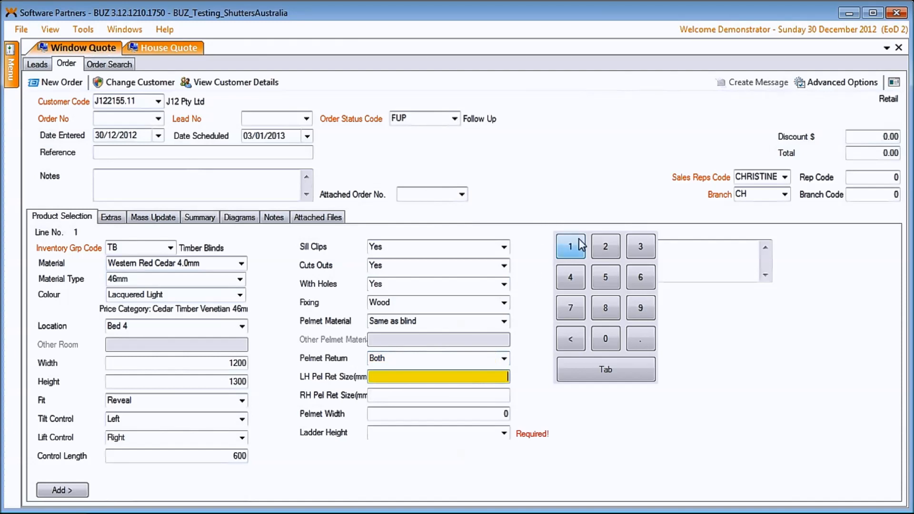
pyautogui.click(605, 275)
pyautogui.click(604, 339)
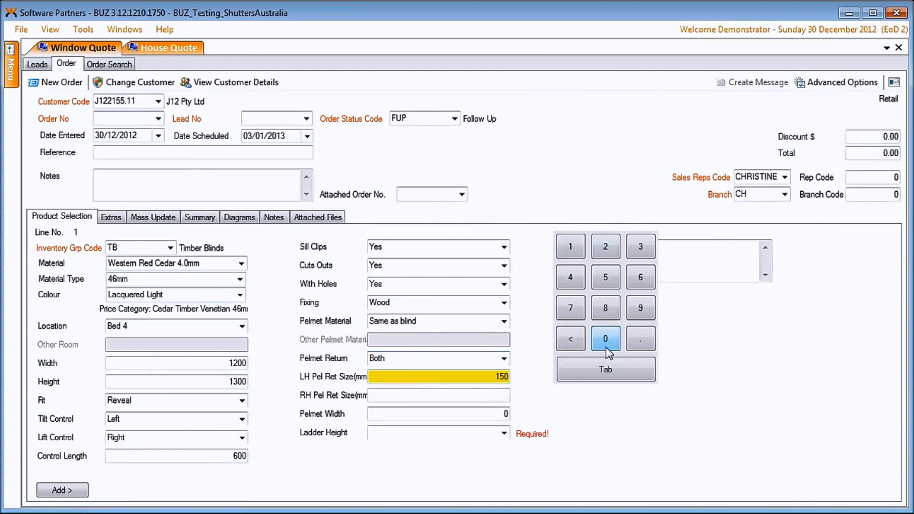
pyautogui.click(606, 370)
pyautogui.click(570, 267)
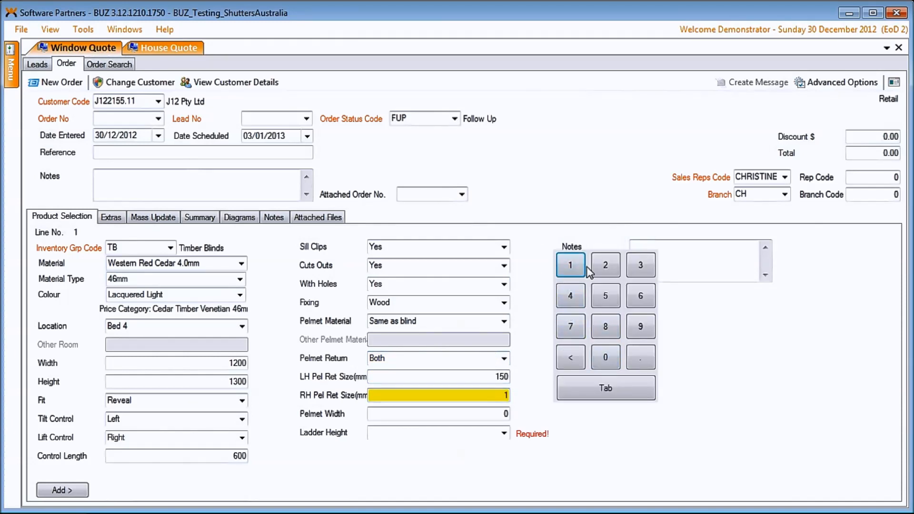
pyautogui.click(606, 294)
pyautogui.click(608, 361)
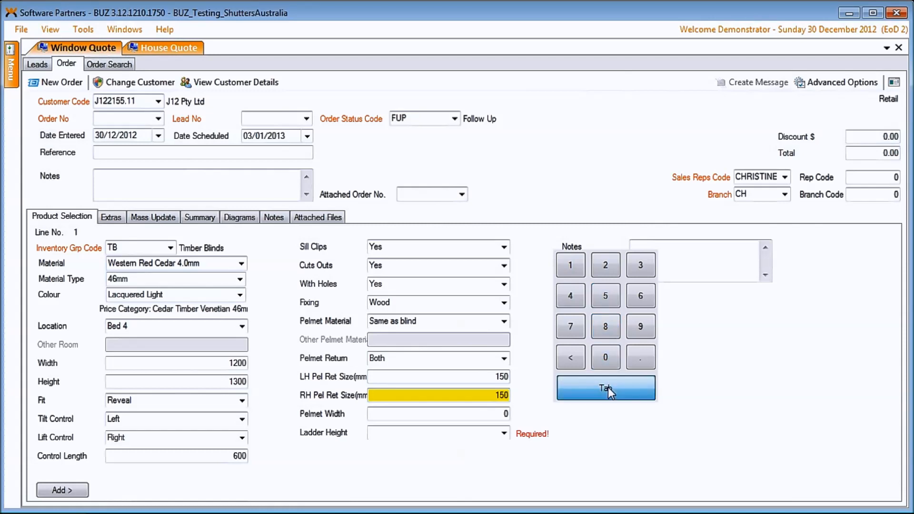
# - Set the pelmet width to 1250 mm
pyautogui.click(605, 388)
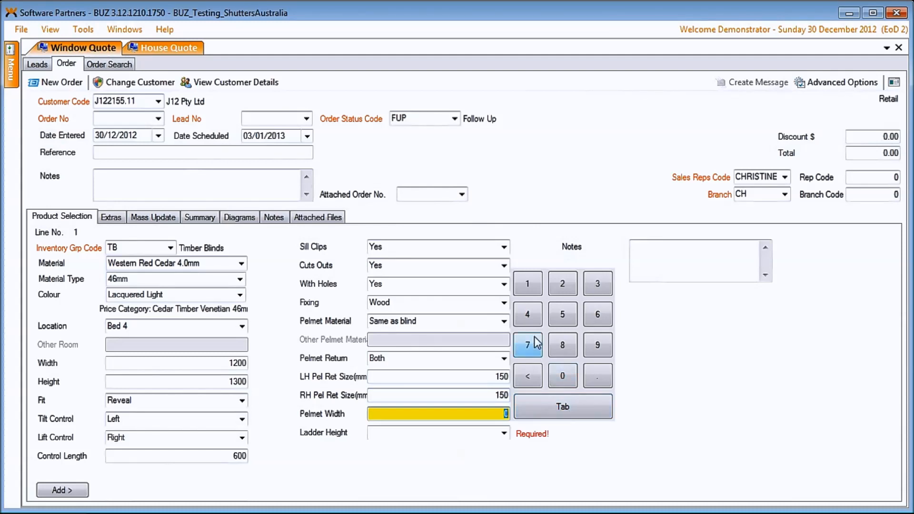
pyautogui.click(527, 284)
pyautogui.click(562, 284)
pyautogui.click(562, 315)
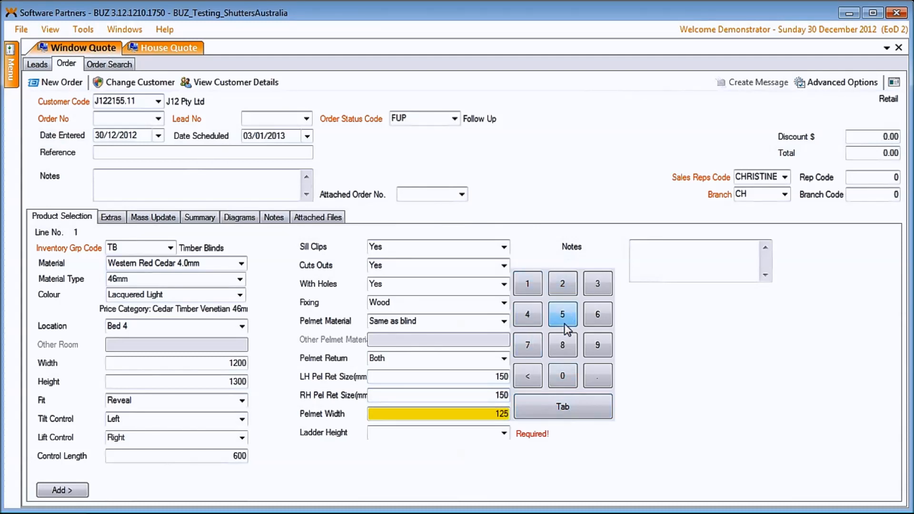
pyautogui.click(563, 374)
pyautogui.click(564, 408)
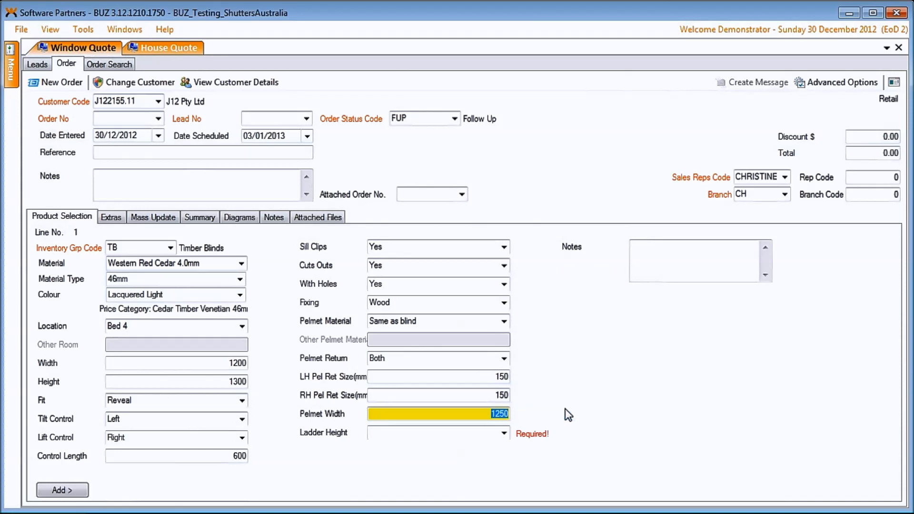
# - Set the ladder height to No Ladder, add the blind to the order and expand its line in the summary
pyautogui.click(504, 434)
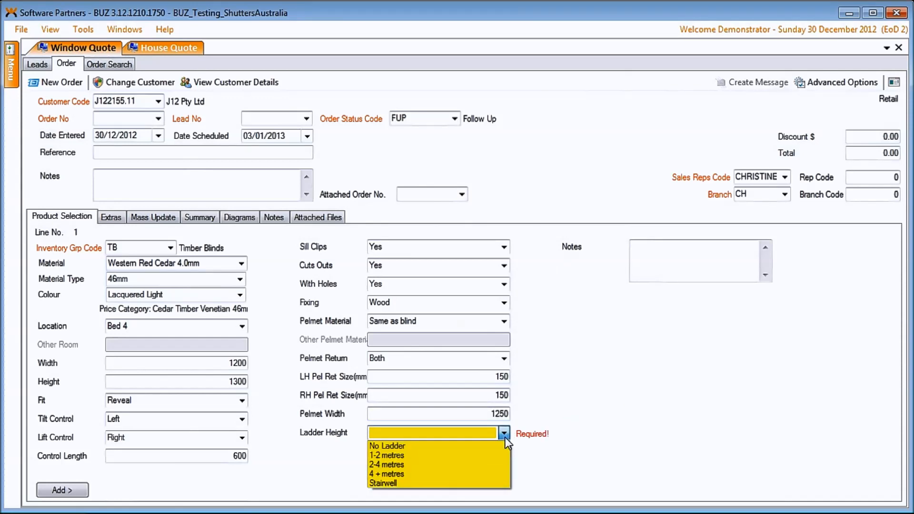
pyautogui.click(422, 443)
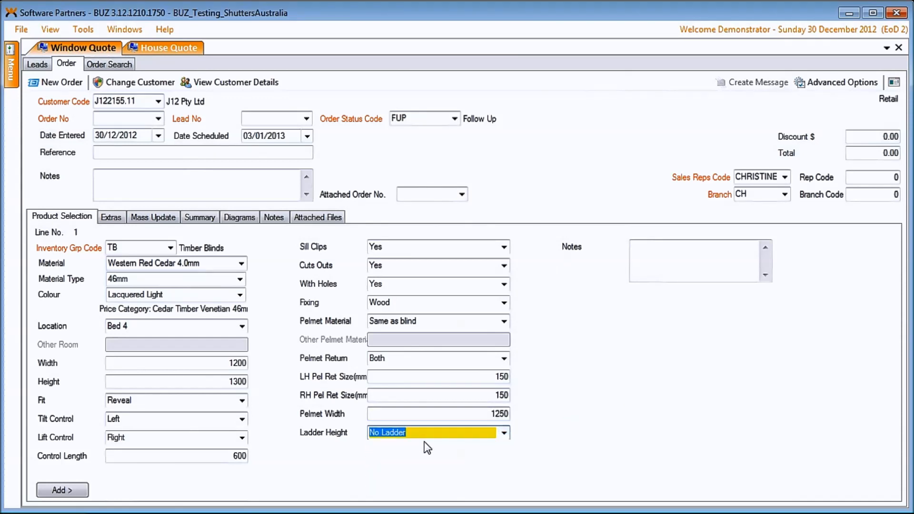
pyautogui.click(667, 266)
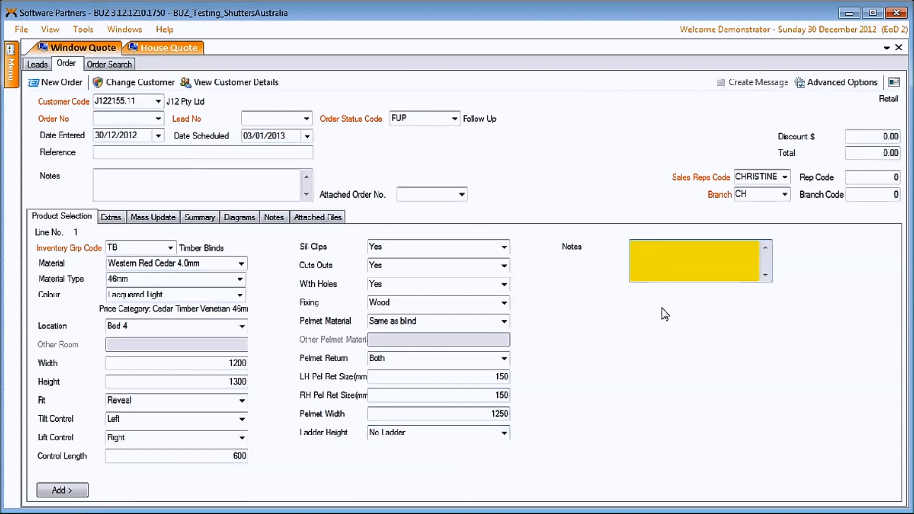
pyautogui.click(38, 494)
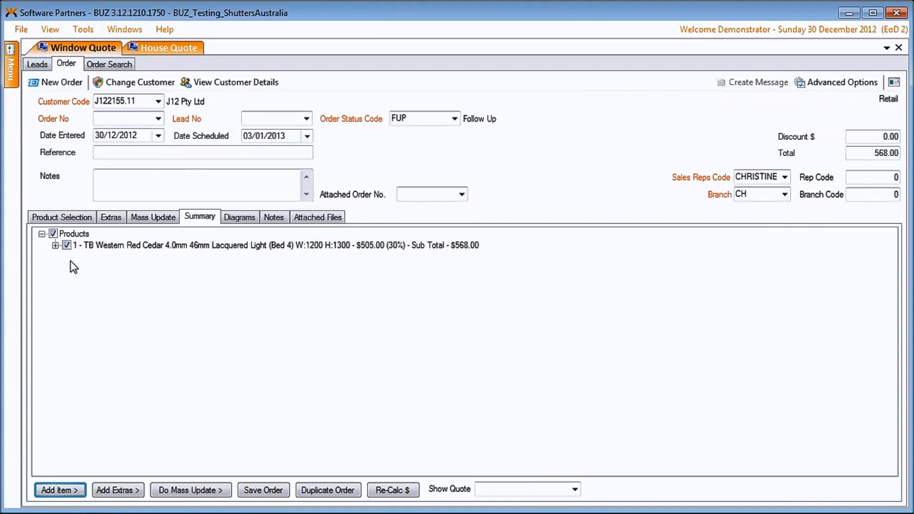
pyautogui.click(55, 245)
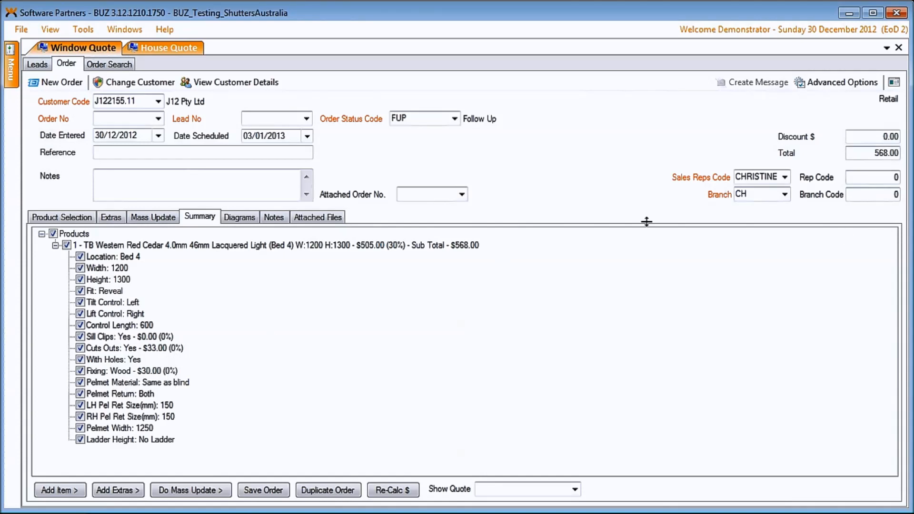
# - Add a second timber blind line with the same options but a width of 1250
pyautogui.click(66, 491)
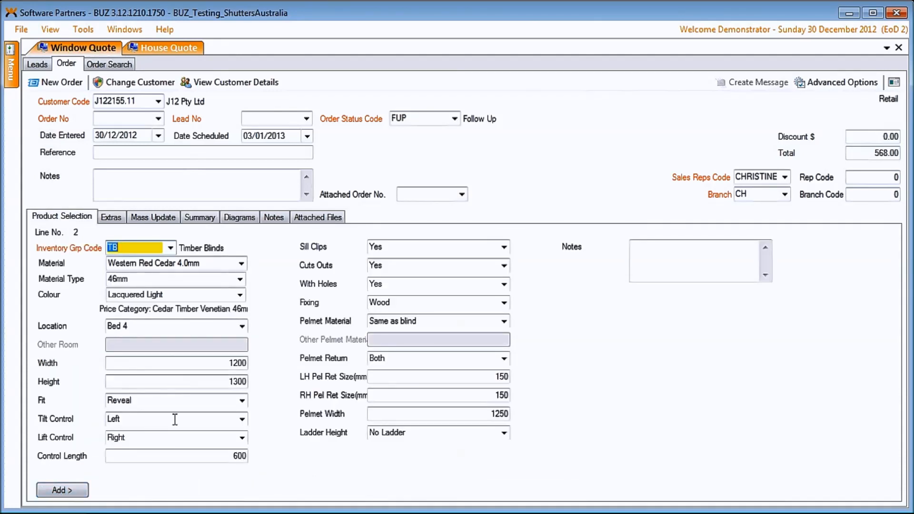
pyautogui.click(224, 363)
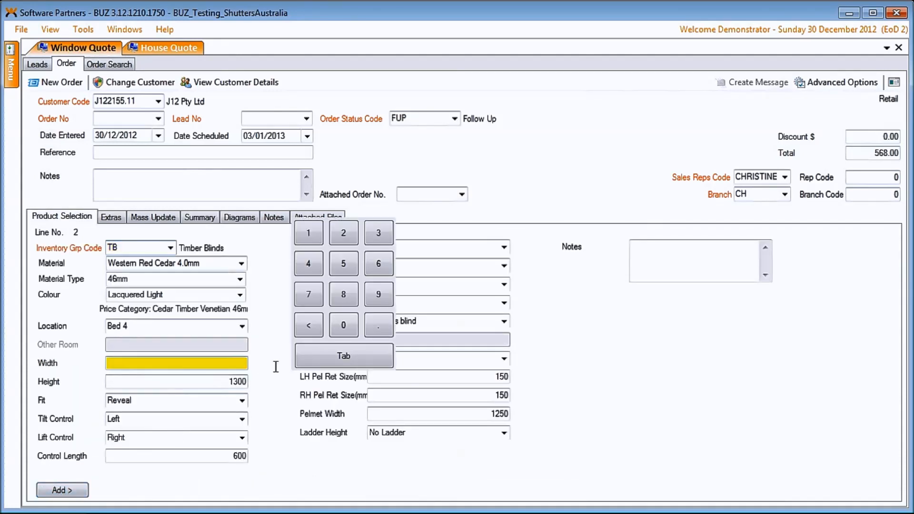
pyautogui.click(317, 233)
pyautogui.click(344, 233)
pyautogui.click(343, 263)
pyautogui.click(343, 325)
pyautogui.click(344, 357)
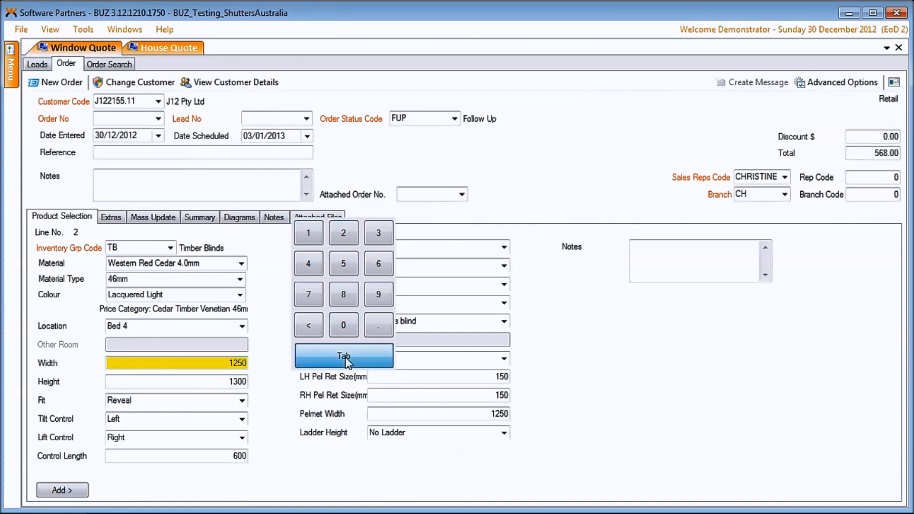
pyautogui.click(47, 491)
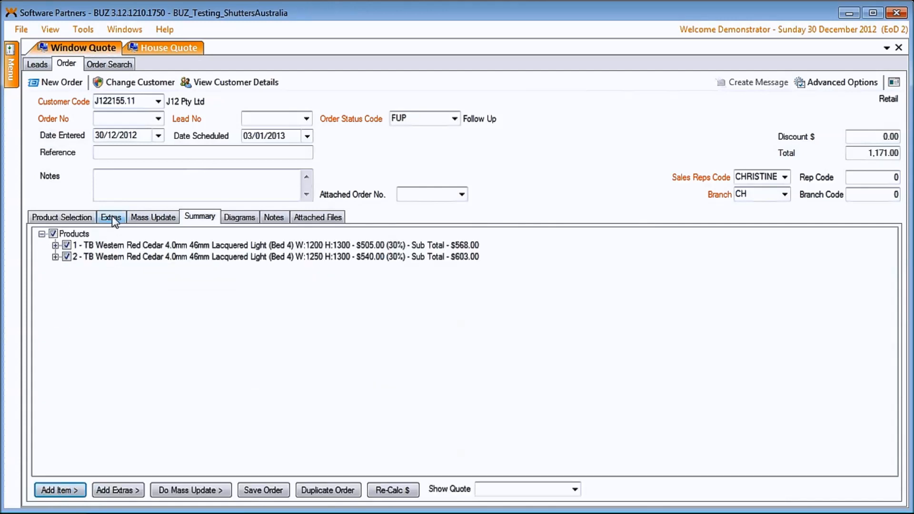
# - In the order extras, set Check Measure to No, Job Type to Installation and Two Installers to No
pyautogui.click(113, 217)
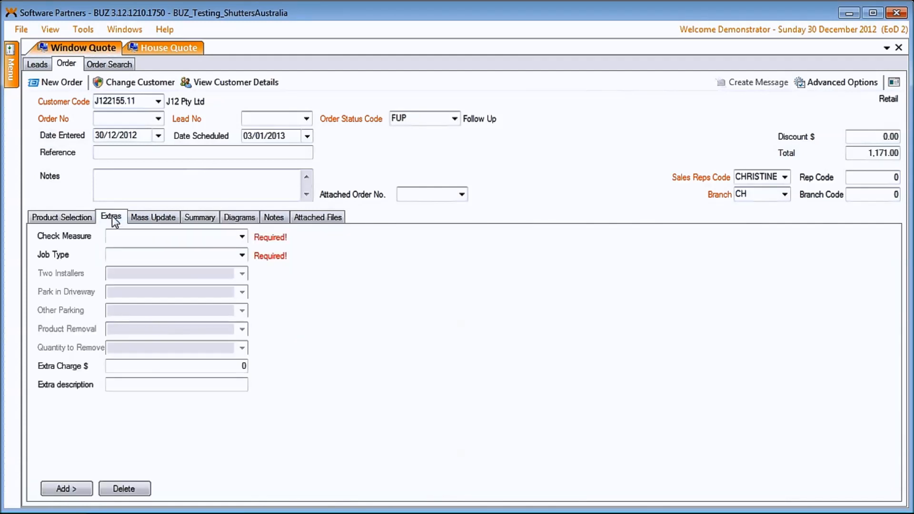
pyautogui.click(242, 236)
pyautogui.click(139, 249)
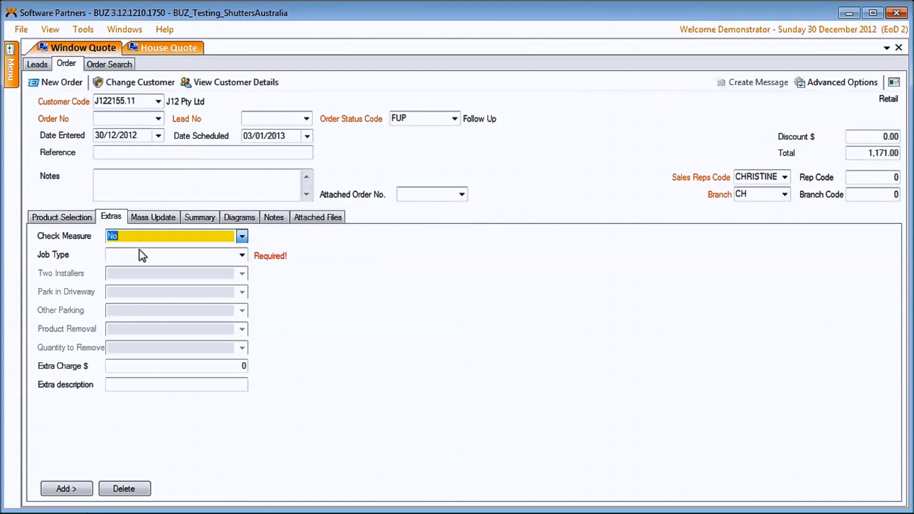
pyautogui.click(241, 256)
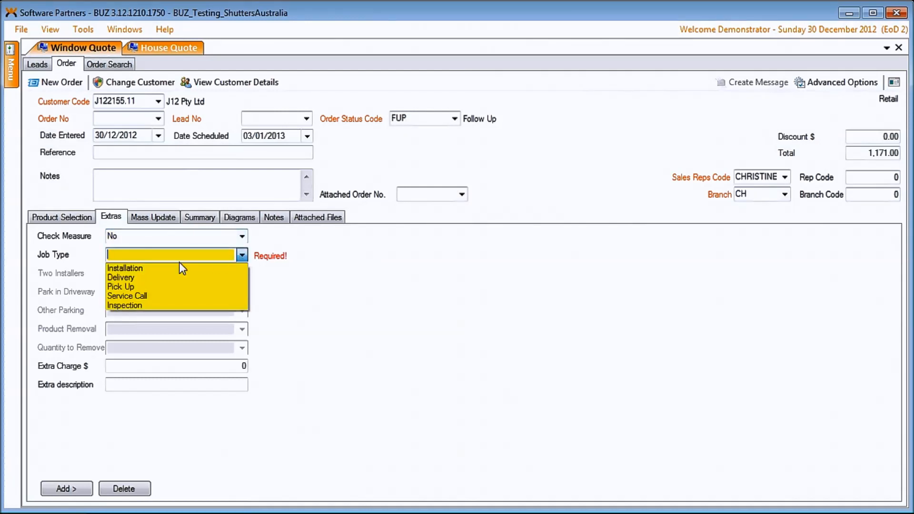
pyautogui.click(134, 268)
pyautogui.click(241, 274)
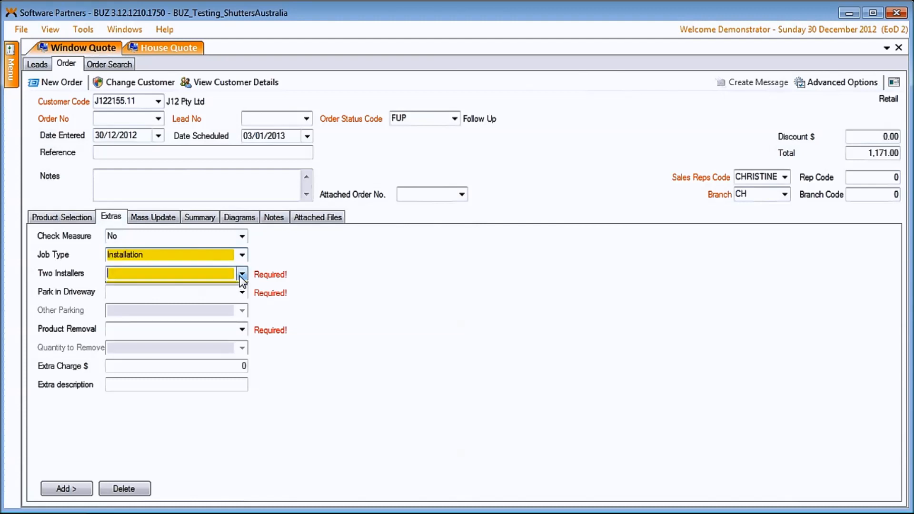
pyautogui.click(142, 287)
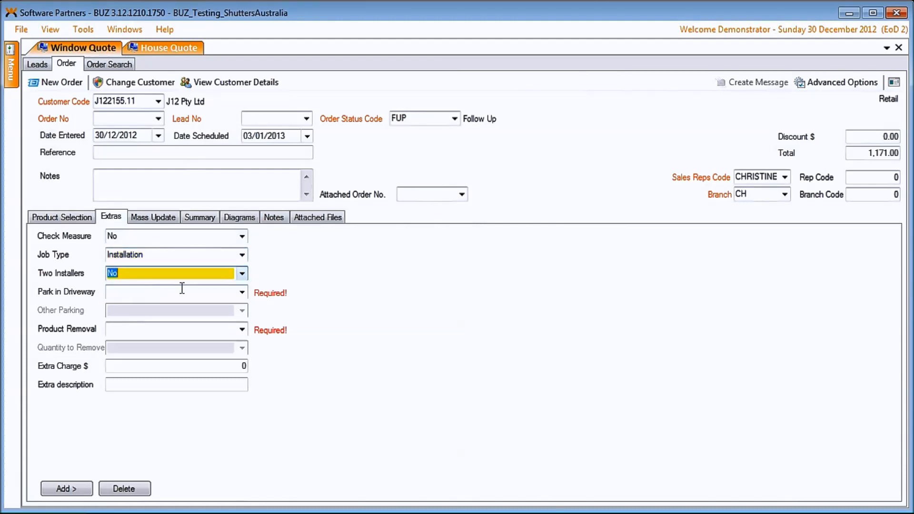
# - Set Park in Driveway to Yes and Product Removal to No Product to be Removed, and add the extras to the order
pyautogui.click(242, 293)
pyautogui.click(147, 302)
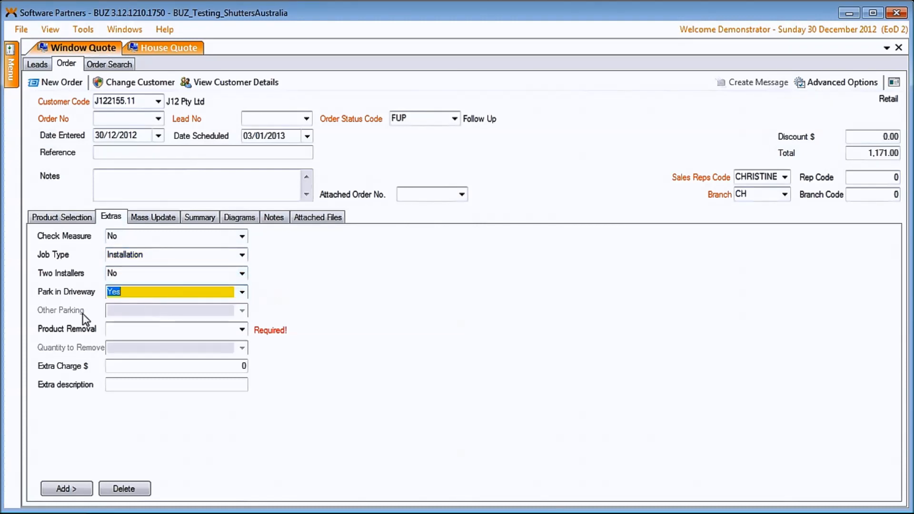
pyautogui.click(243, 329)
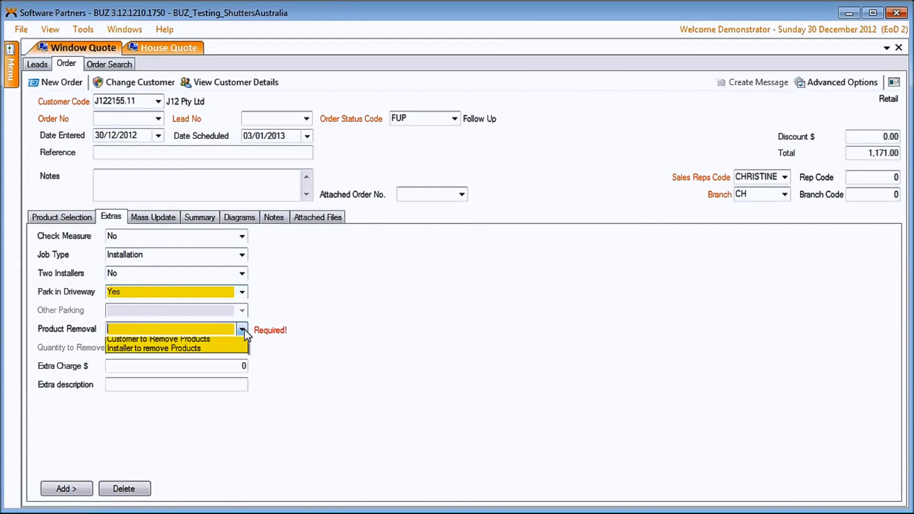
pyautogui.click(126, 345)
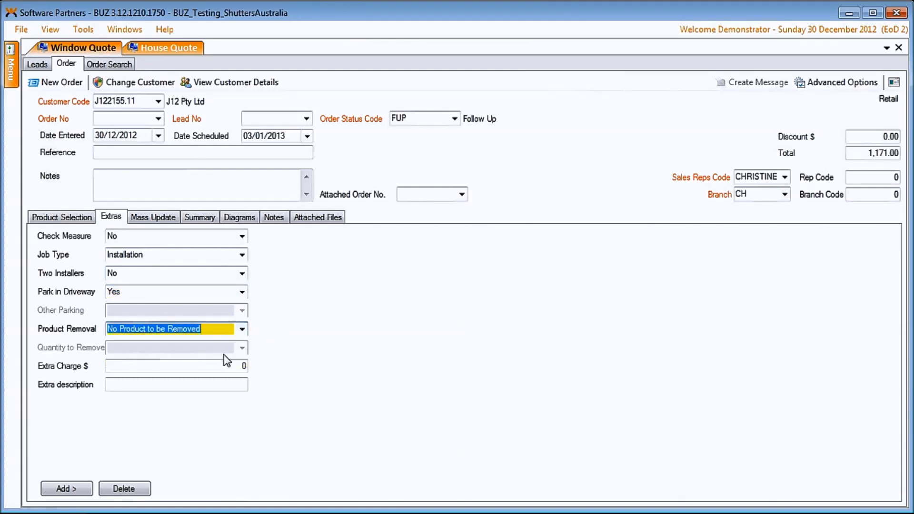
pyautogui.click(69, 486)
pyautogui.click(55, 492)
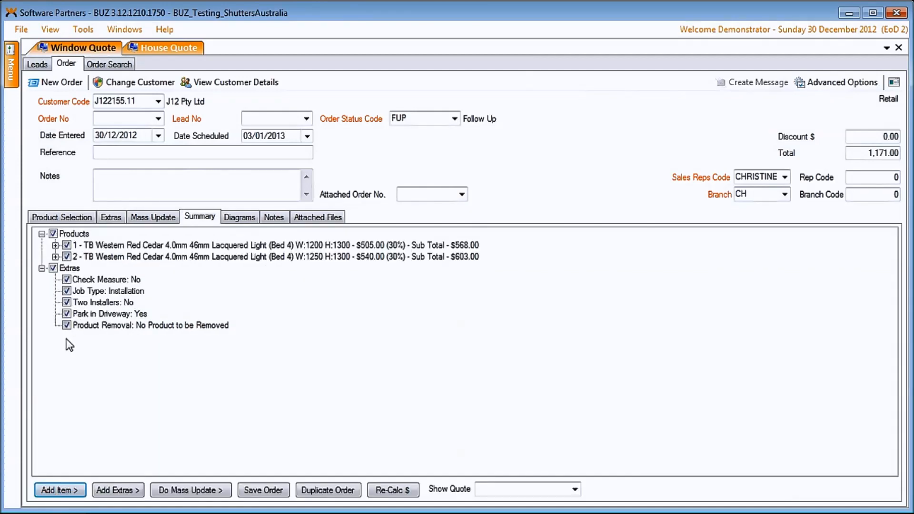
# - Load the Timber Blinds (TB) group for a mass update and select all of its order lines
pyautogui.click(152, 219)
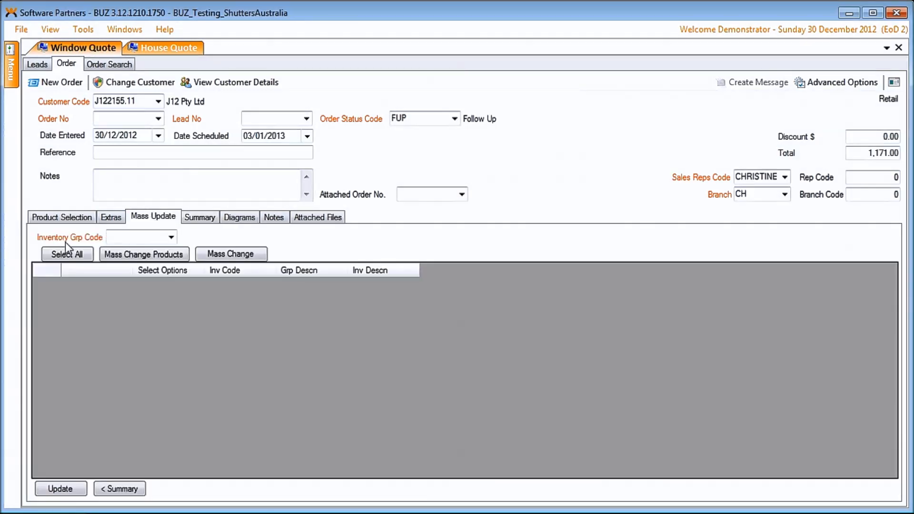
pyautogui.click(171, 237)
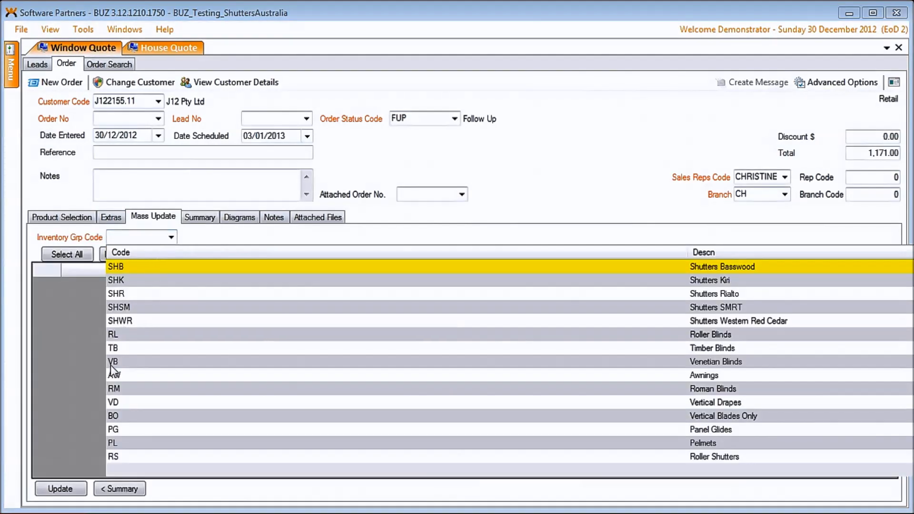
pyautogui.click(111, 347)
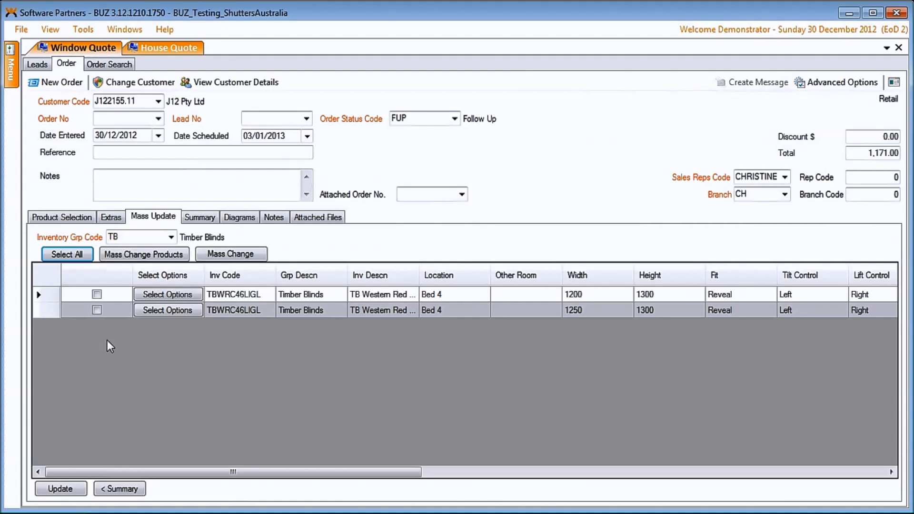
pyautogui.click(81, 257)
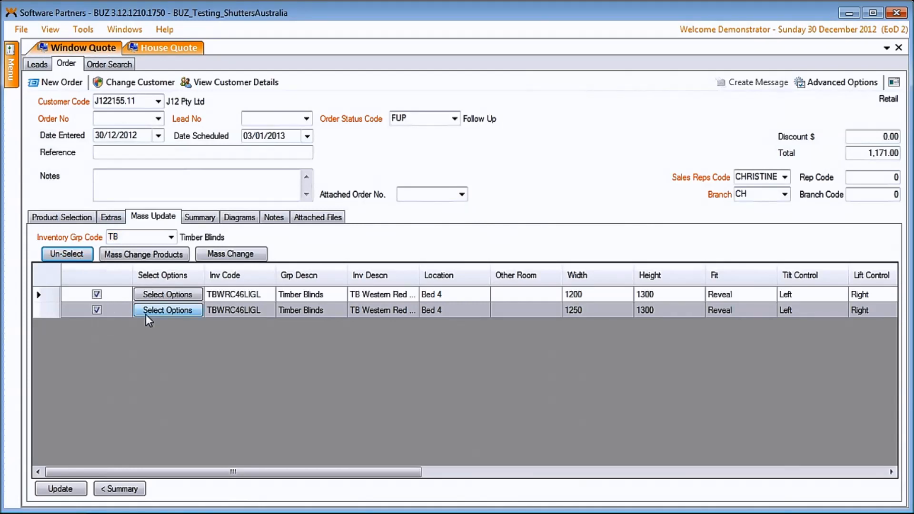
# - Mass change the selected blinds to Basswood (T), 50mm, in Golden Oak and update the order
pyautogui.click(141, 254)
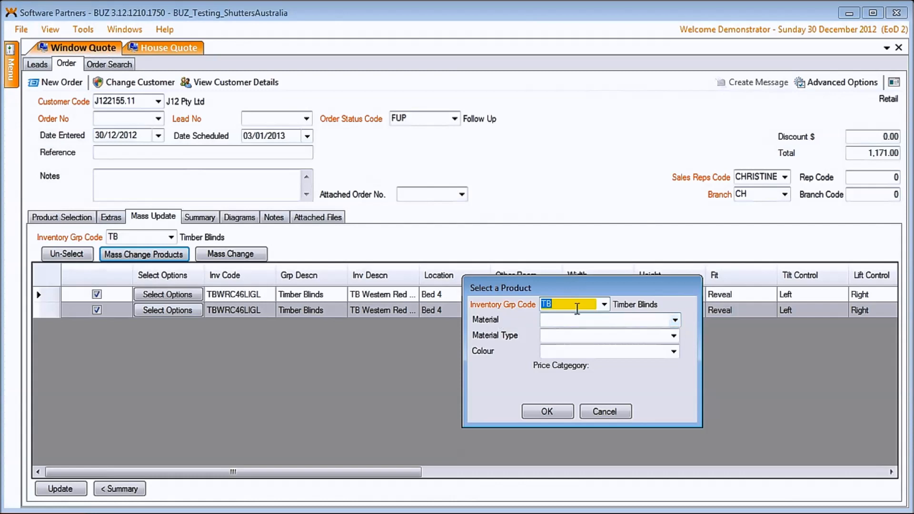
pyautogui.click(675, 319)
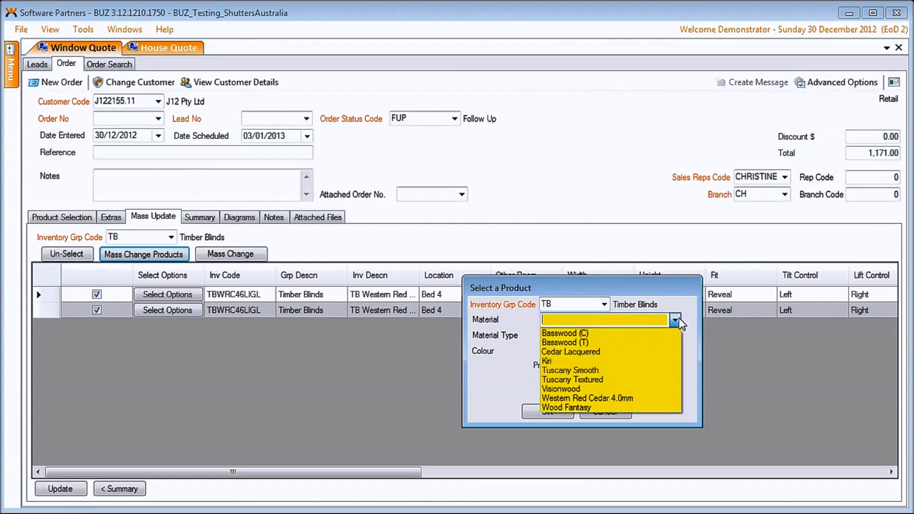
pyautogui.click(584, 342)
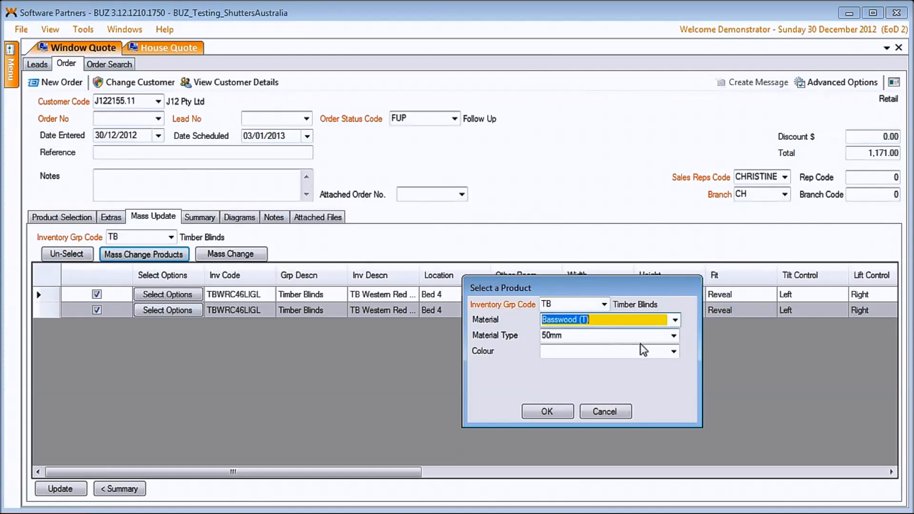
pyautogui.click(673, 351)
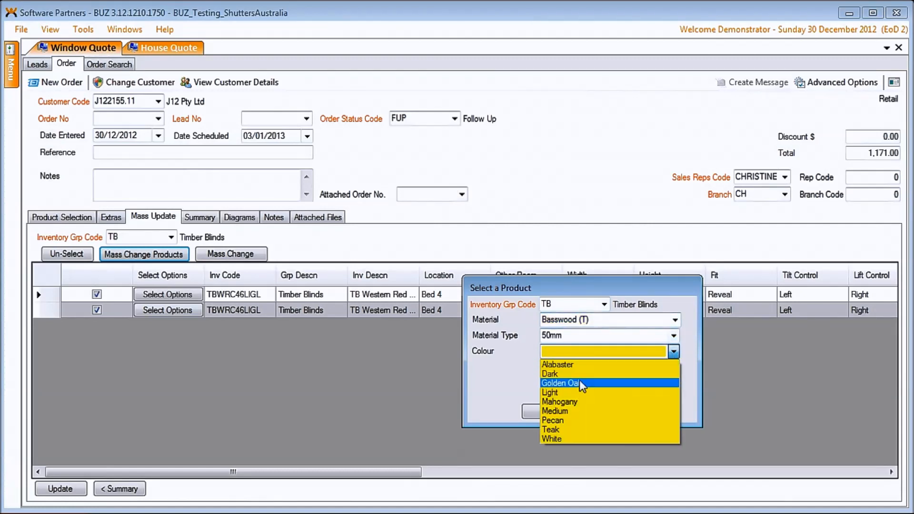
pyautogui.click(570, 390)
pyautogui.click(536, 411)
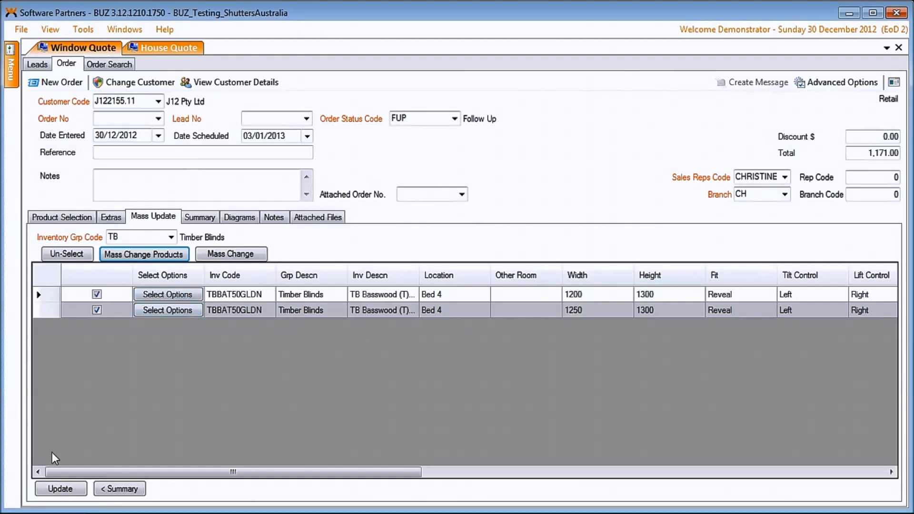
pyautogui.click(55, 490)
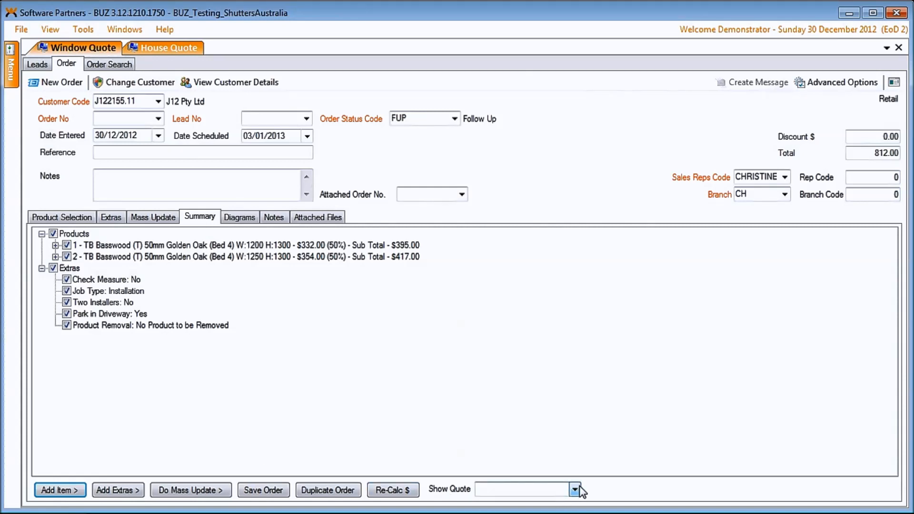
# - Draw a freehand inverted-L outline with the Line tool in the diagram for the second timber blind
pyautogui.click(242, 217)
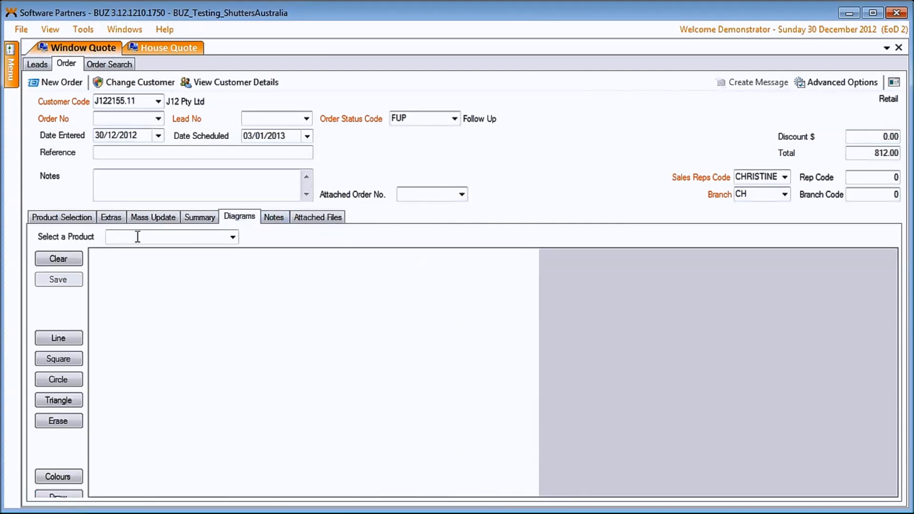
pyautogui.click(232, 237)
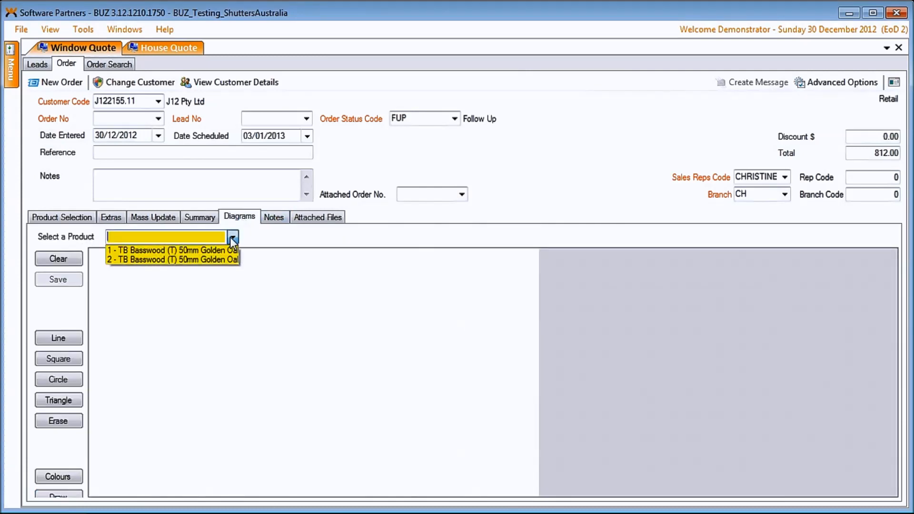
pyautogui.click(172, 250)
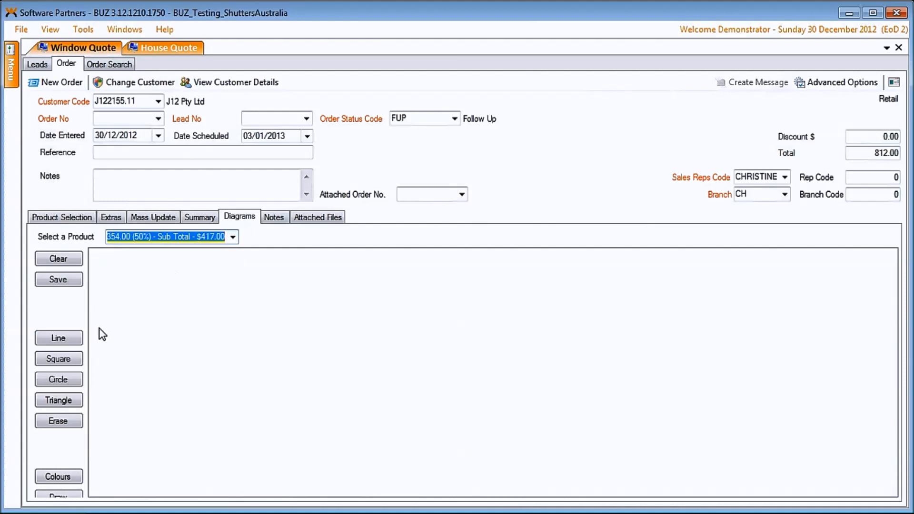
pyautogui.click(43, 335)
pyautogui.moveTo(266, 269)
pyautogui.mouseDown()
pyautogui.moveTo(190, 275)
pyautogui.moveTo(170, 360)
pyautogui.moveTo(195, 416)
pyautogui.moveTo(222, 341)
pyautogui.moveTo(297, 297)
pyautogui.moveTo(292, 270)
pyautogui.moveTo(268, 269)
pyautogui.mouseUp()
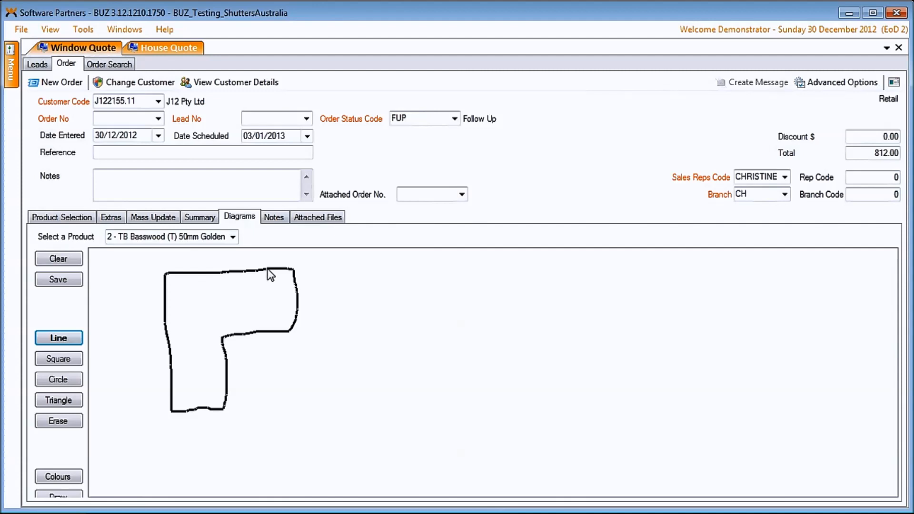
# - Draw a rectangle with the Square tool over the inner corner of the freehand outline in the second blind's diagram
pyautogui.click(65, 361)
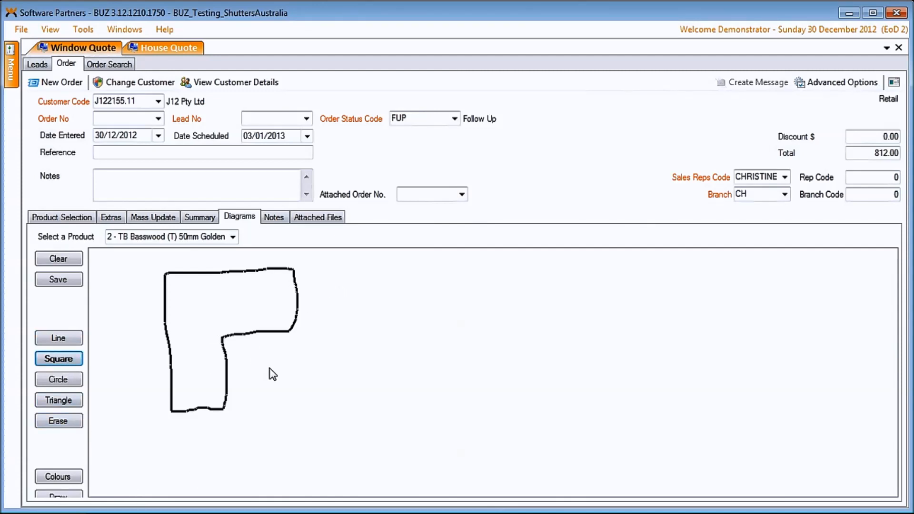
pyautogui.moveTo(210, 324); pyautogui.dragTo(300, 378)
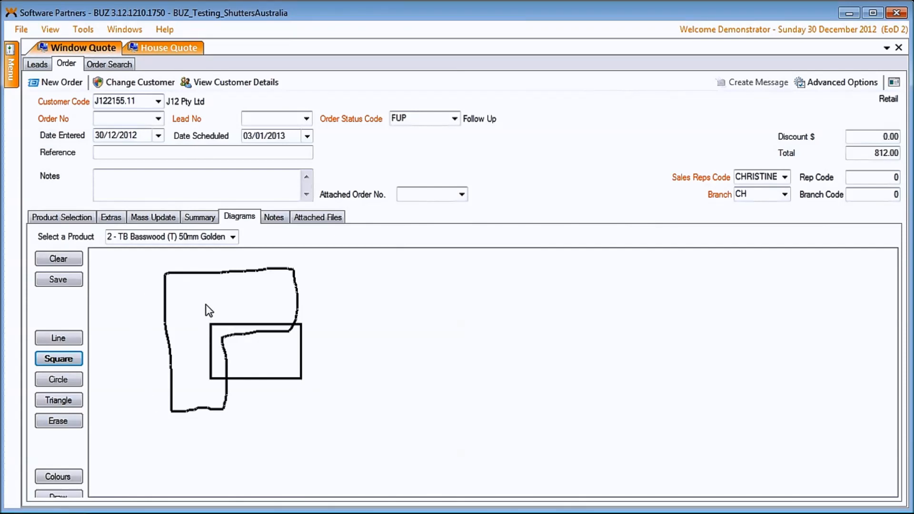
# - Review the order and customer notes with their entry areas, and the order's attached files
pyautogui.click(274, 220)
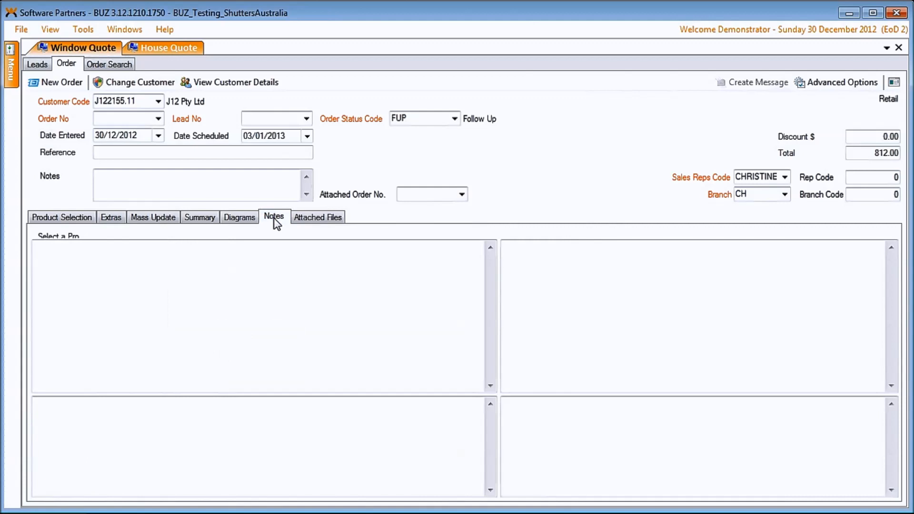
pyautogui.click(147, 433)
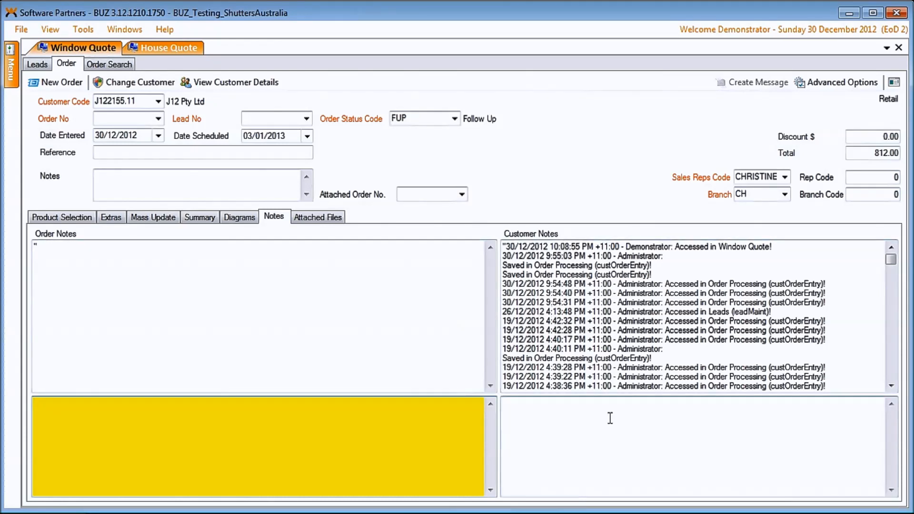
pyautogui.click(610, 467)
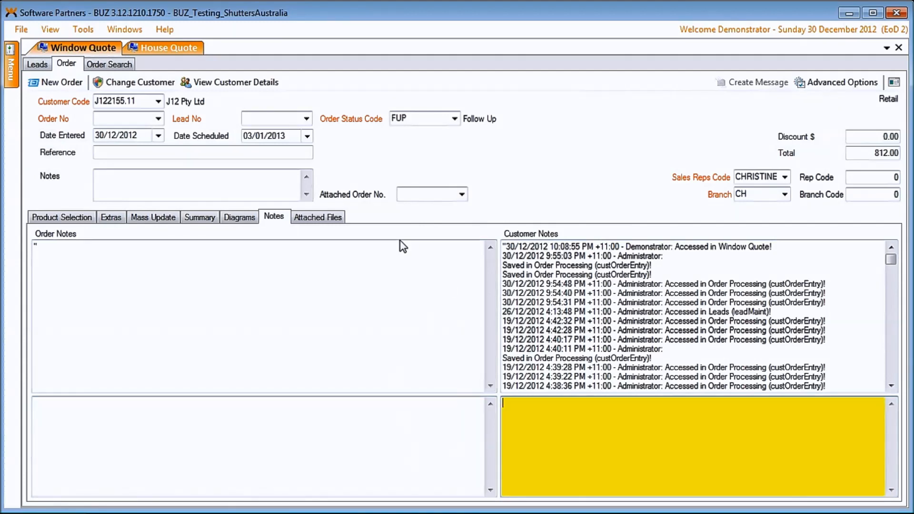
pyautogui.click(338, 230)
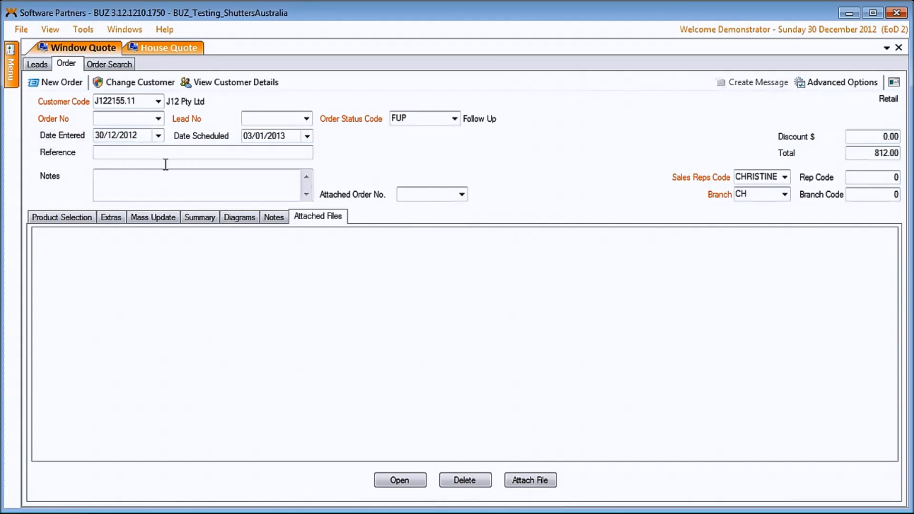
# - Set the order status to WON and enter a discount of $20.00 on the order
pyautogui.click(454, 120)
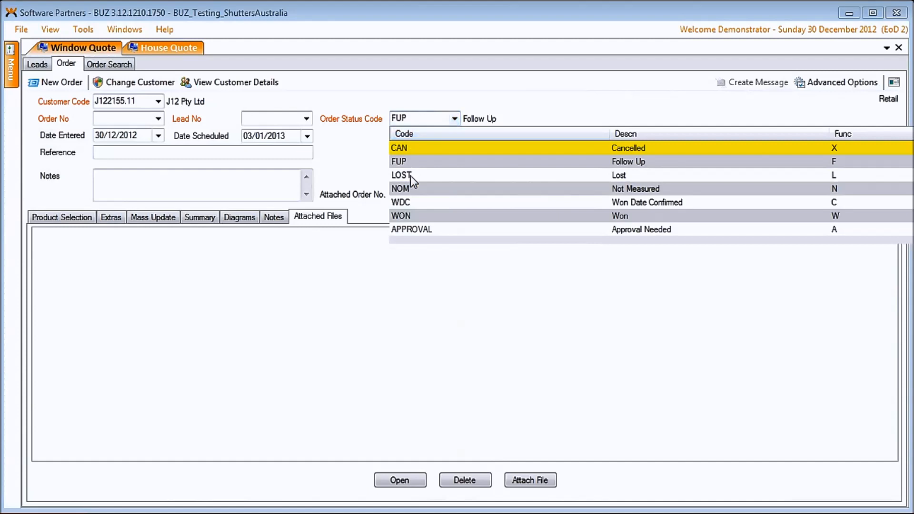
pyautogui.click(410, 216)
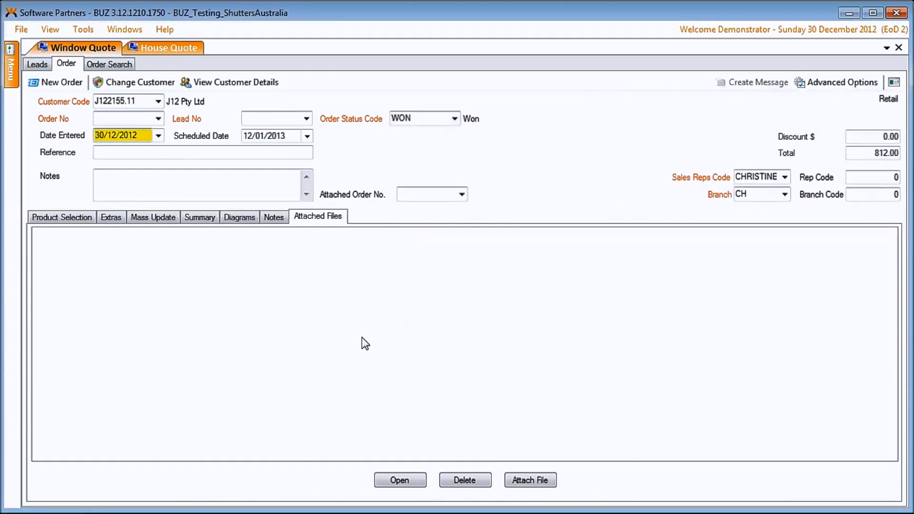
pyautogui.click(882, 137)
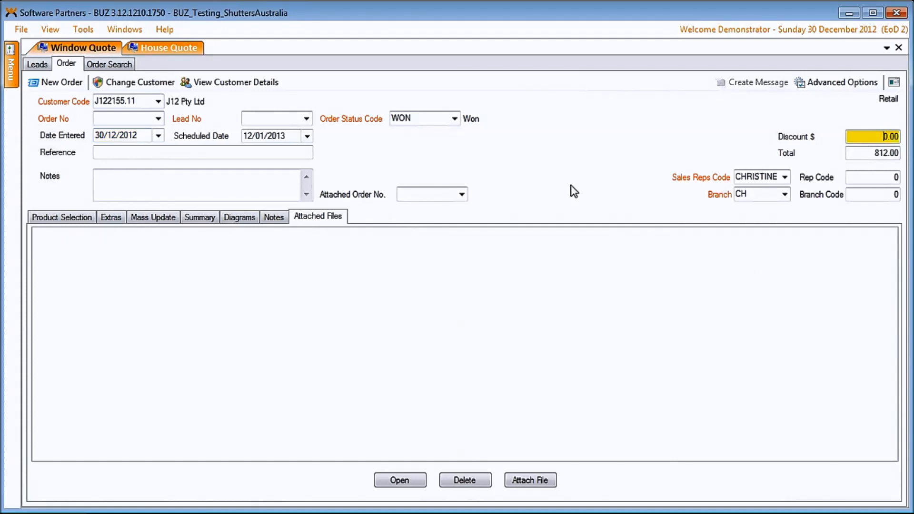
pyautogui.write('2')
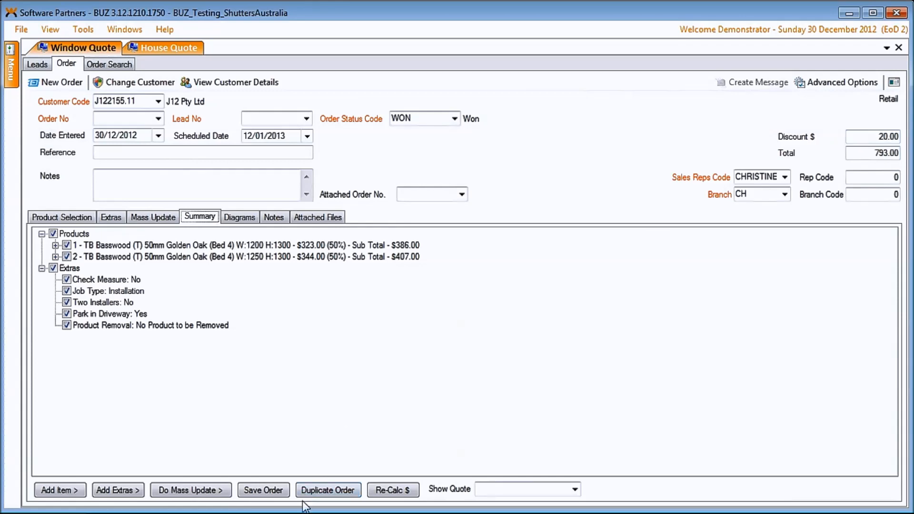
# - Start saving the order from its summary and set the deposit's payment method to EFT
pyautogui.click(255, 491)
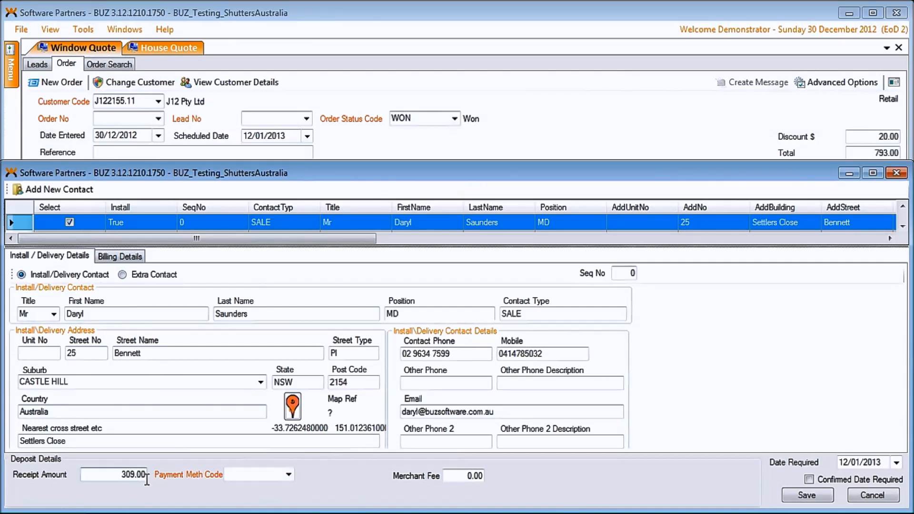
pyautogui.click(289, 474)
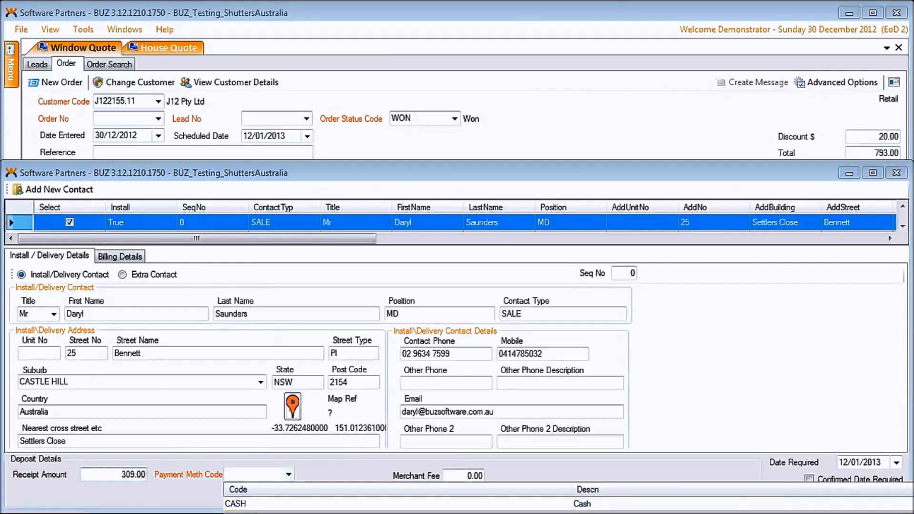
pyautogui.click(286, 513)
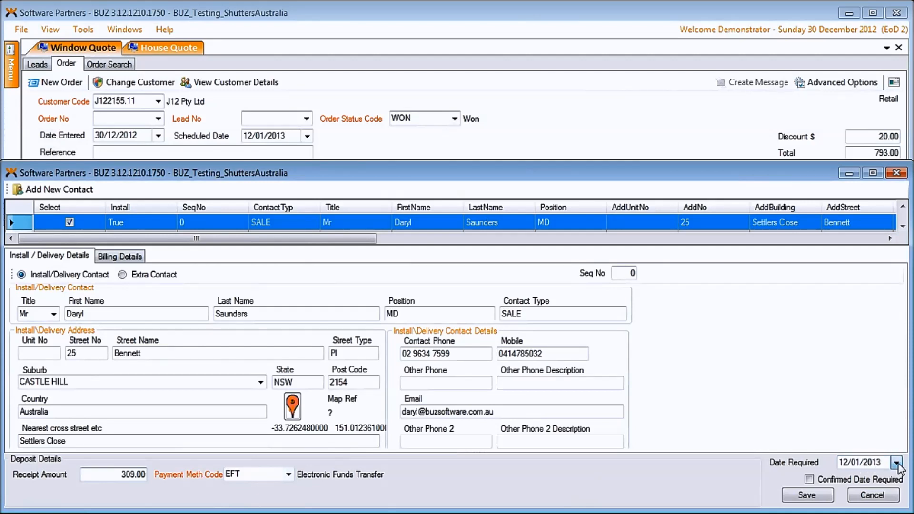
# - Save the delivery and deposit details, accepting the next available installation date of 16/02/2013, and finish saving the order
pyautogui.click(808, 495)
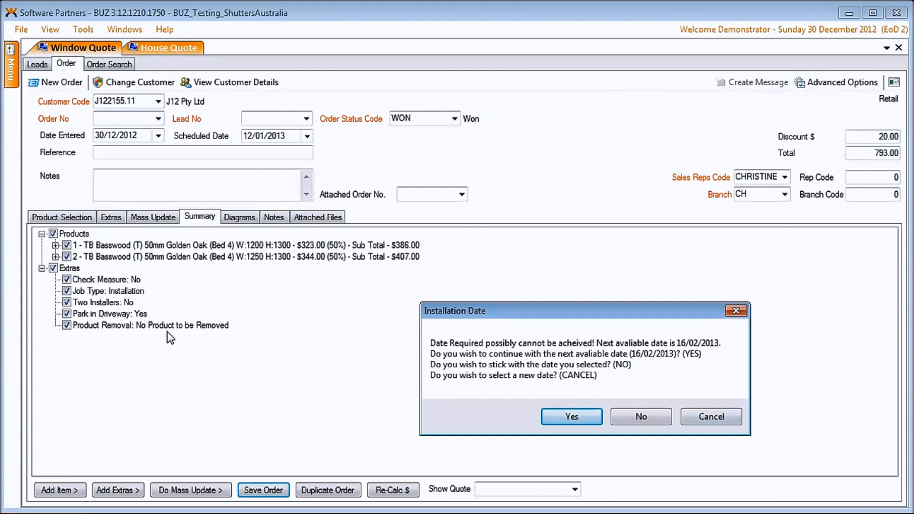
pyautogui.click(572, 417)
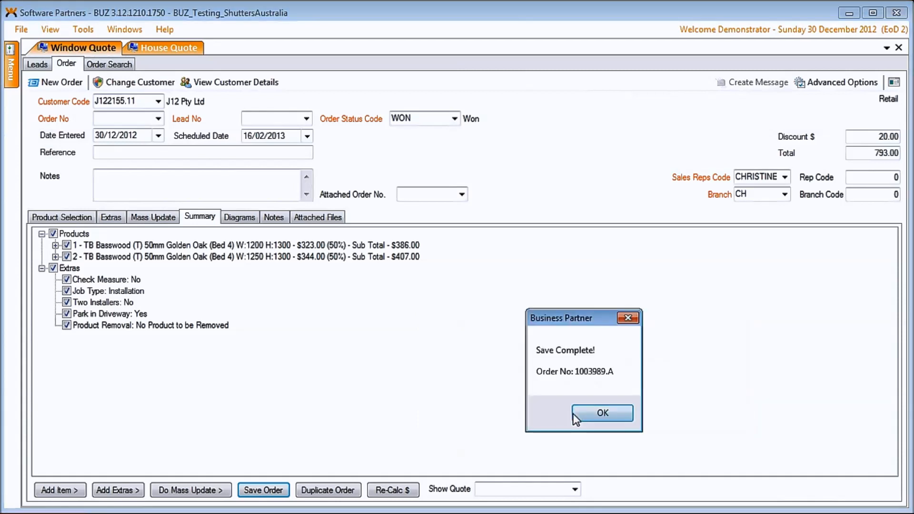
pyautogui.click(593, 414)
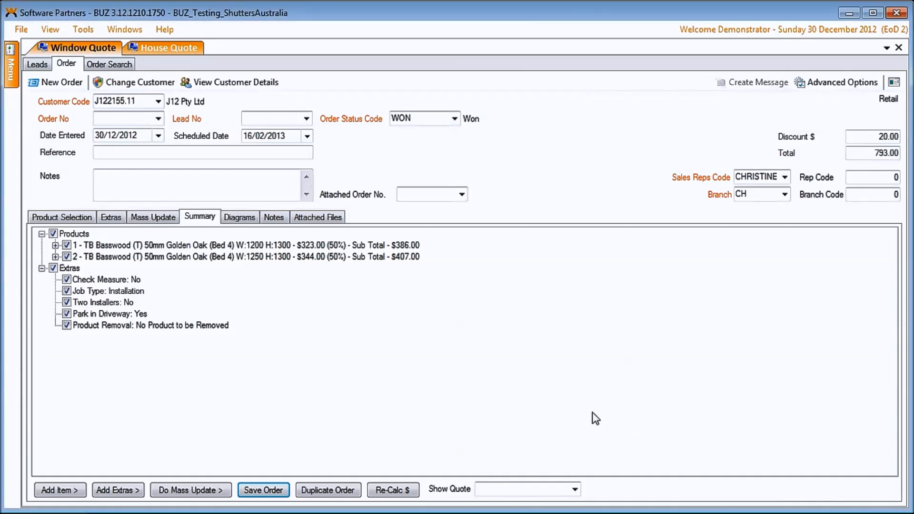